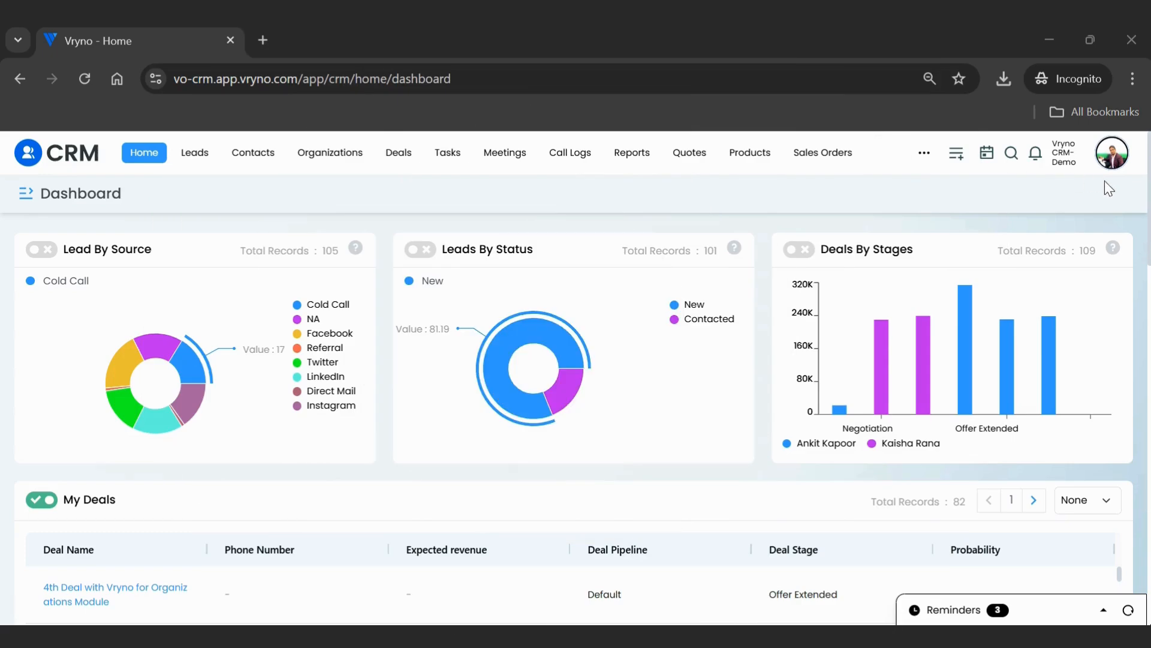
Open the Modules & Fields customization settings of the CRM.
left_click(1112, 157)
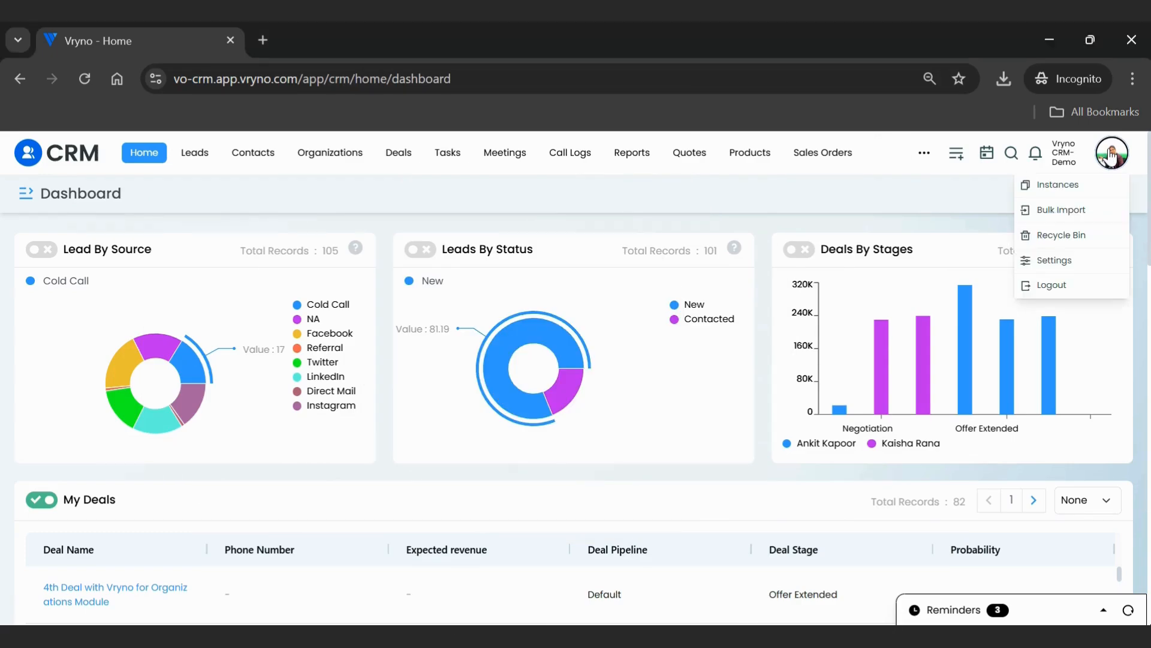
left_click(1044, 260)
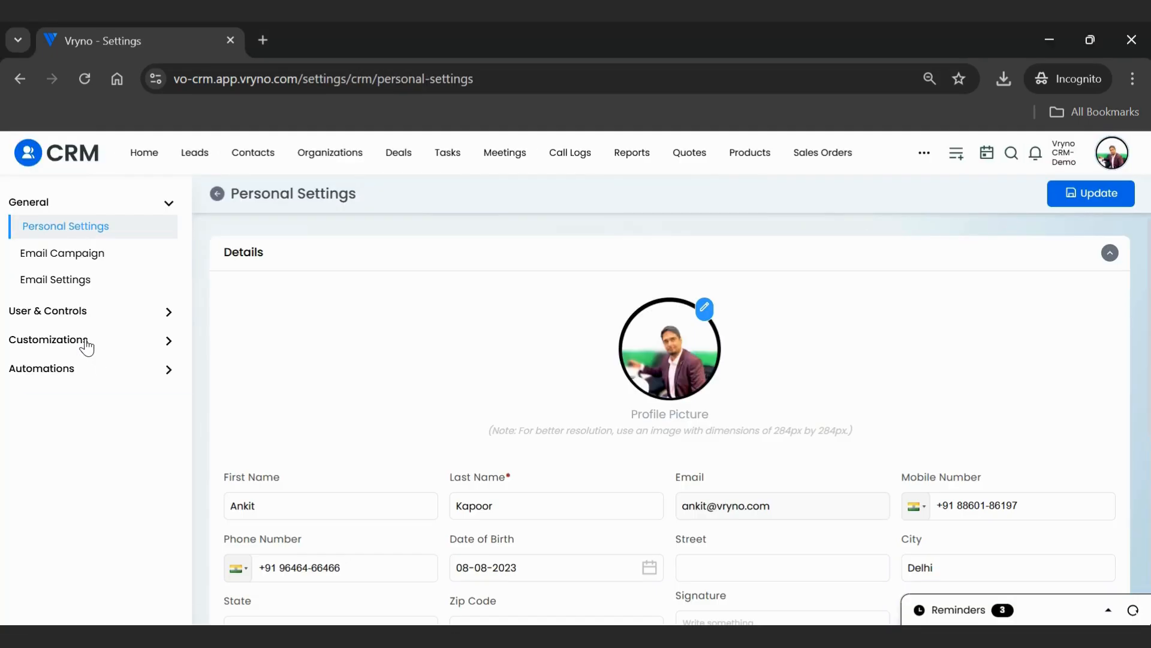
left_click(85, 343)
left_click(63, 396)
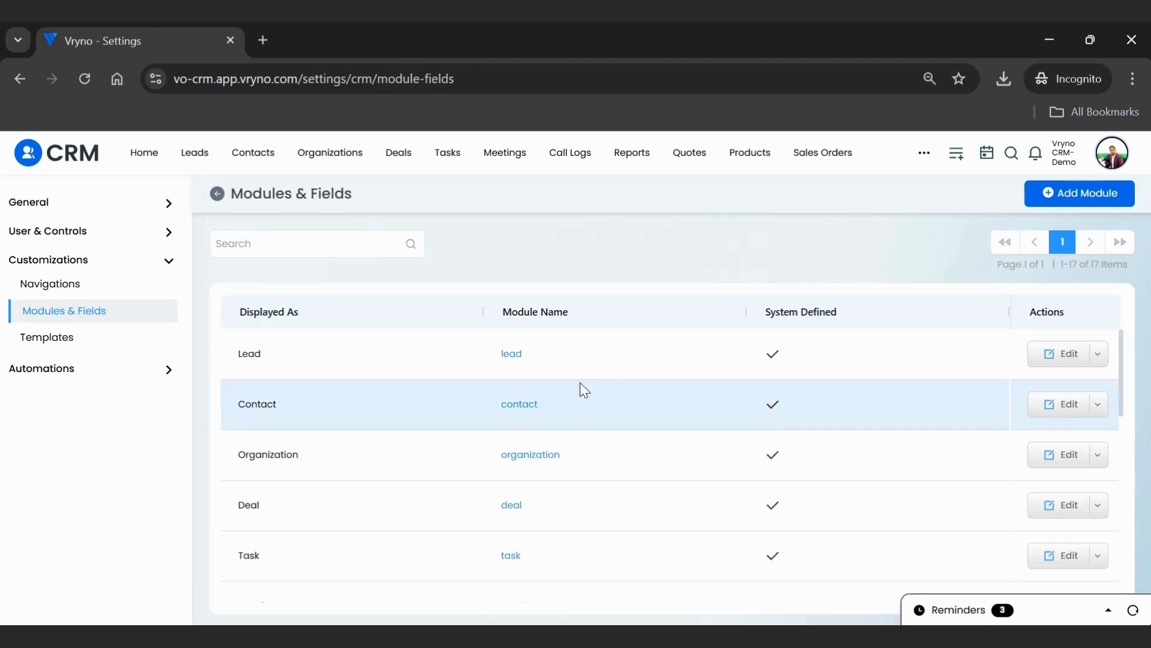
Add a module named Vendors with the option to create a navigation item enabled.
left_click_drag(1121, 380, 1143, 300)
scroll(1092, 540, "down", 10)
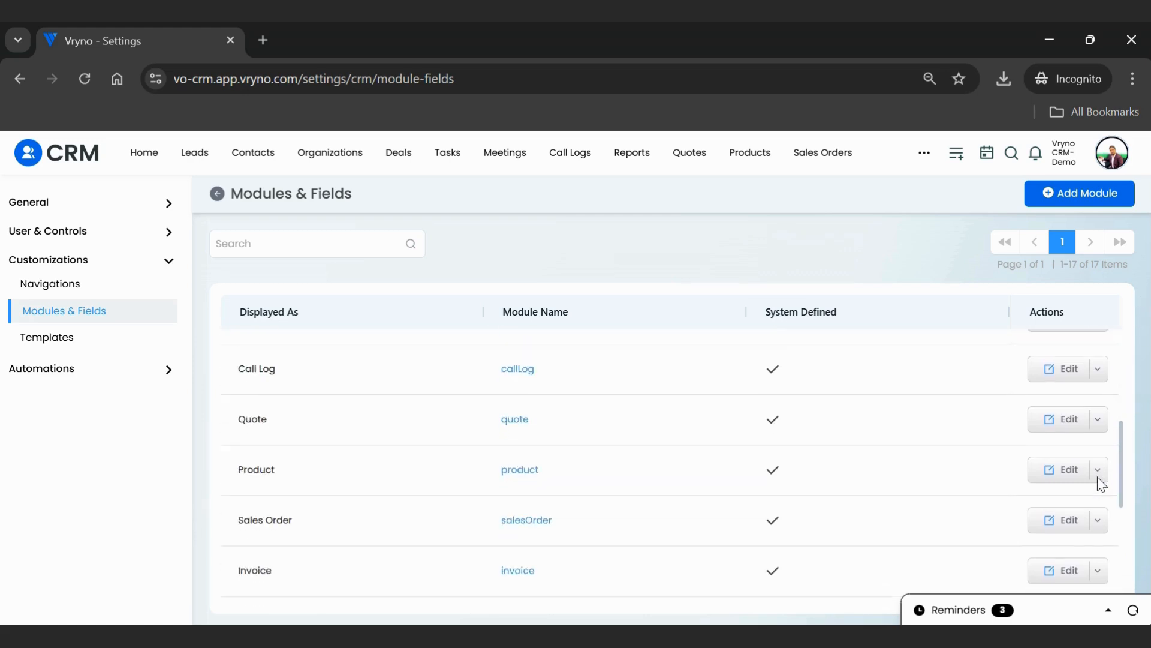
left_click(1055, 201)
type("Vendor")
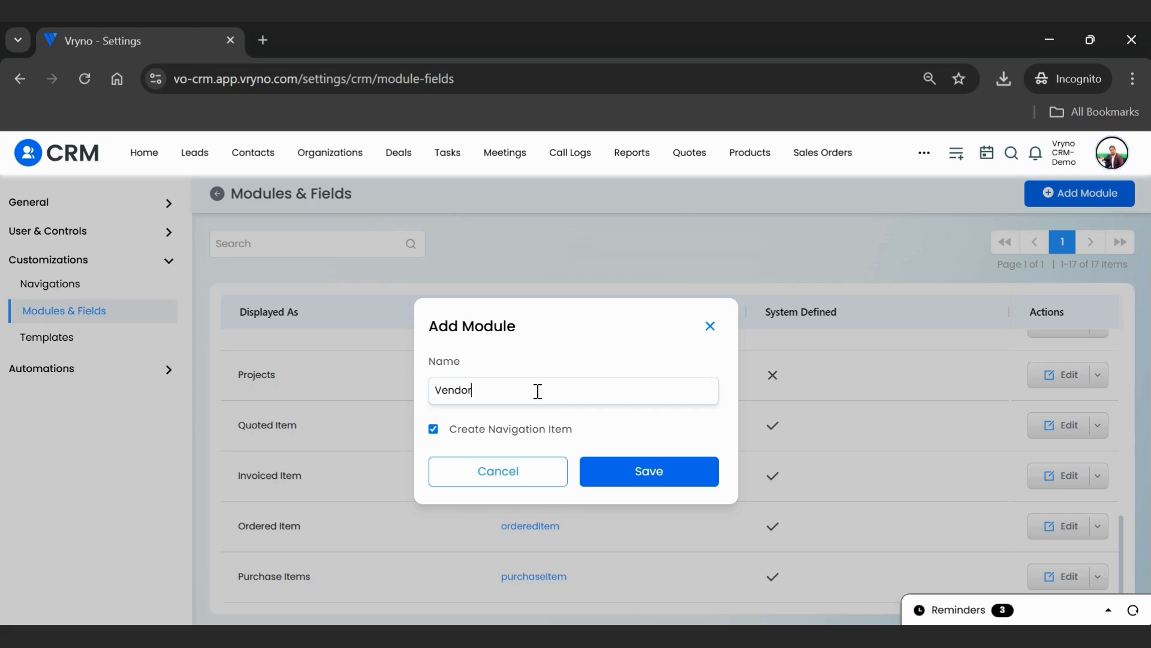
type("s")
left_click(640, 475)
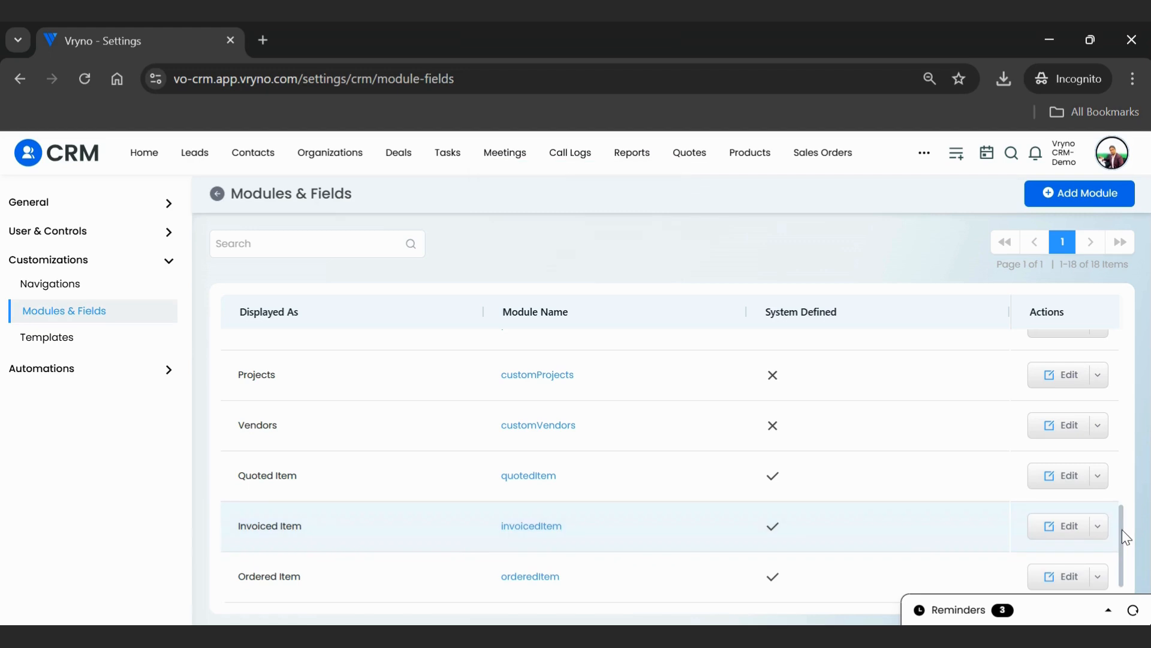
Open the field list of the Vendors module.
scroll(1121, 531, "down", 1)
scroll(1129, 529, "up", 2)
left_click(256, 456)
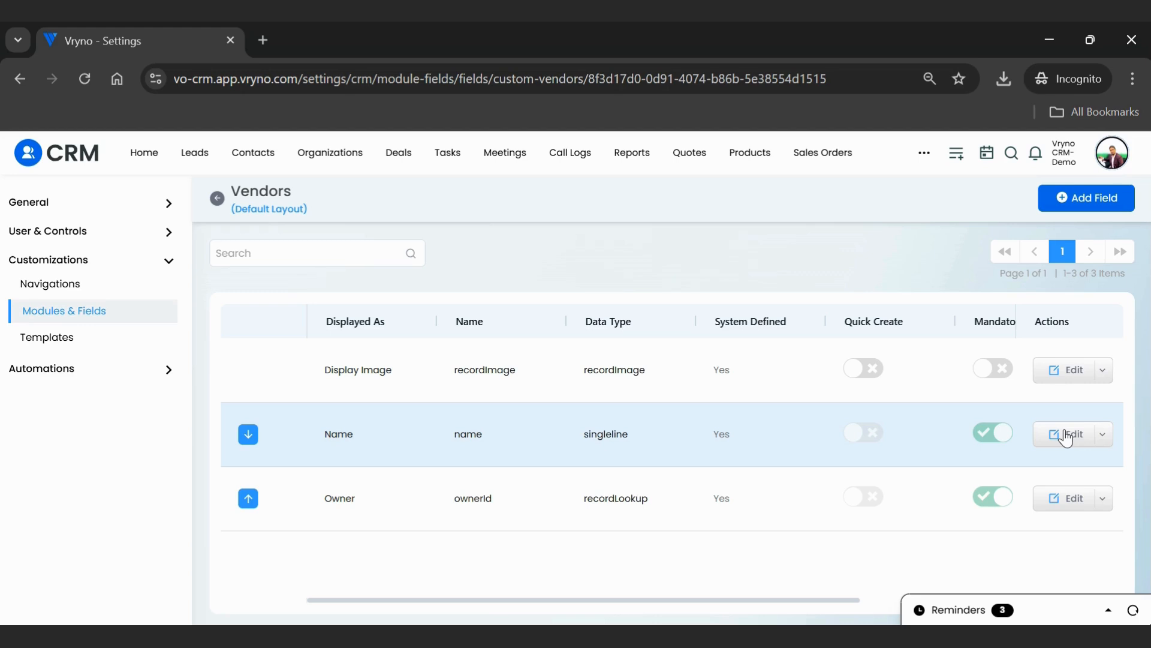
Change the label of the Name field to Vendor Name and save it.
left_click(1066, 435)
left_click(319, 300)
type("Vend")
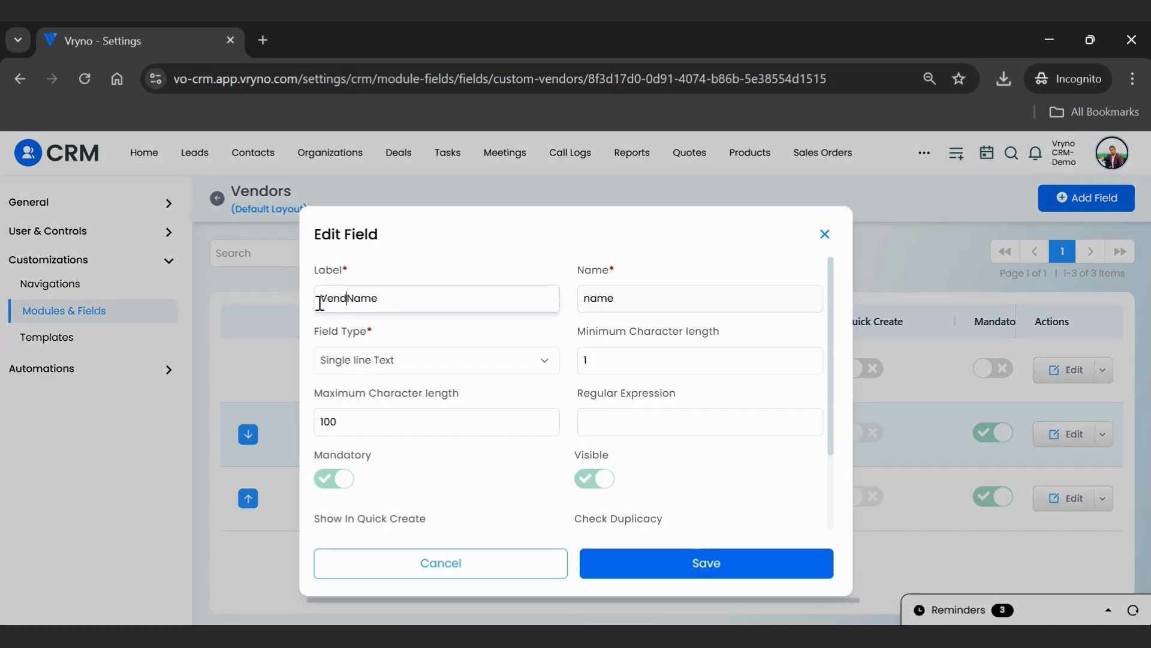
type("or")
left_click(746, 565)
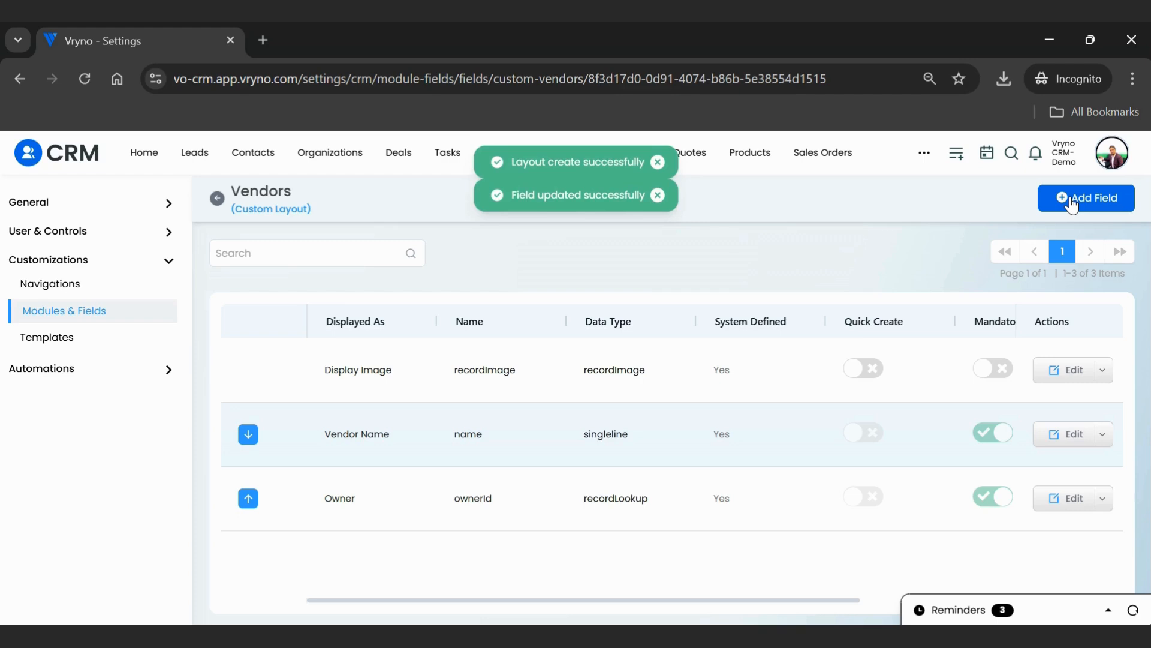
Create a new Vendors field labelled Vendor ID with the field type Auto Number.
left_click(1072, 199)
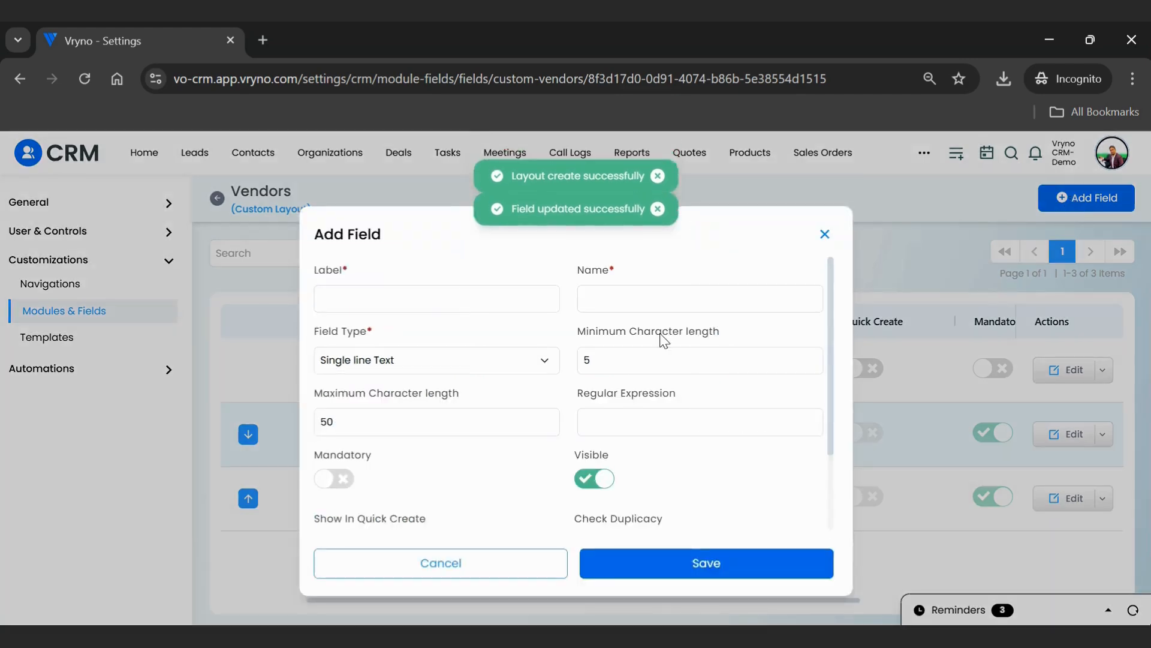
left_click(438, 294)
type("Vendor ID")
key("Tab")
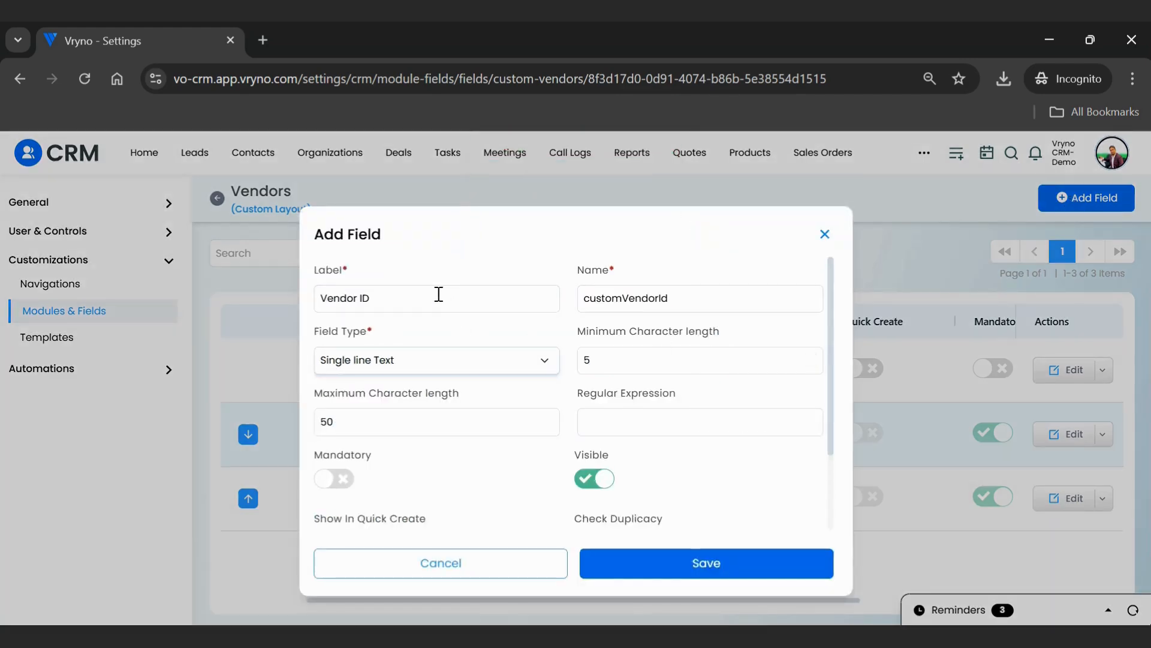
key("a")
Set the Vendor ID prefix to VN/, suffix to /ID, padding character to 0 and padding length to 4, and save the field.
key("Tab")
type("VN")
key("Tab")
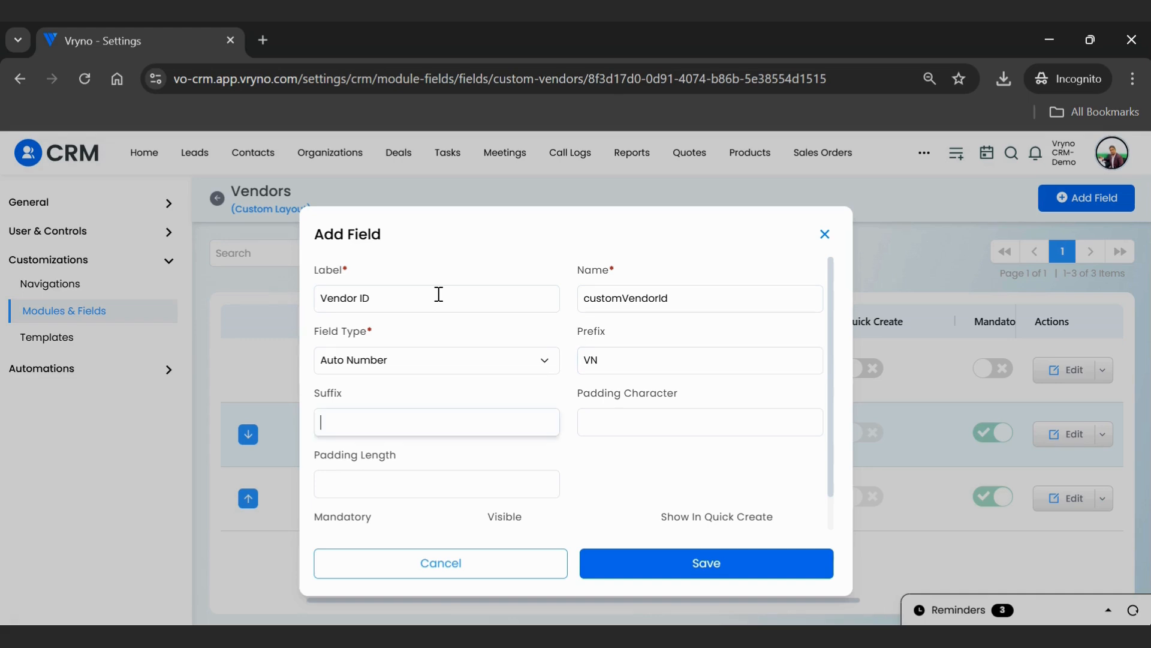
key("BackSpace")
key("shift+Tab")
key("Right")
type("/")
key("Tab")
type("/ID")
key("Tab")
type("0")
key("Tab")
type("4")
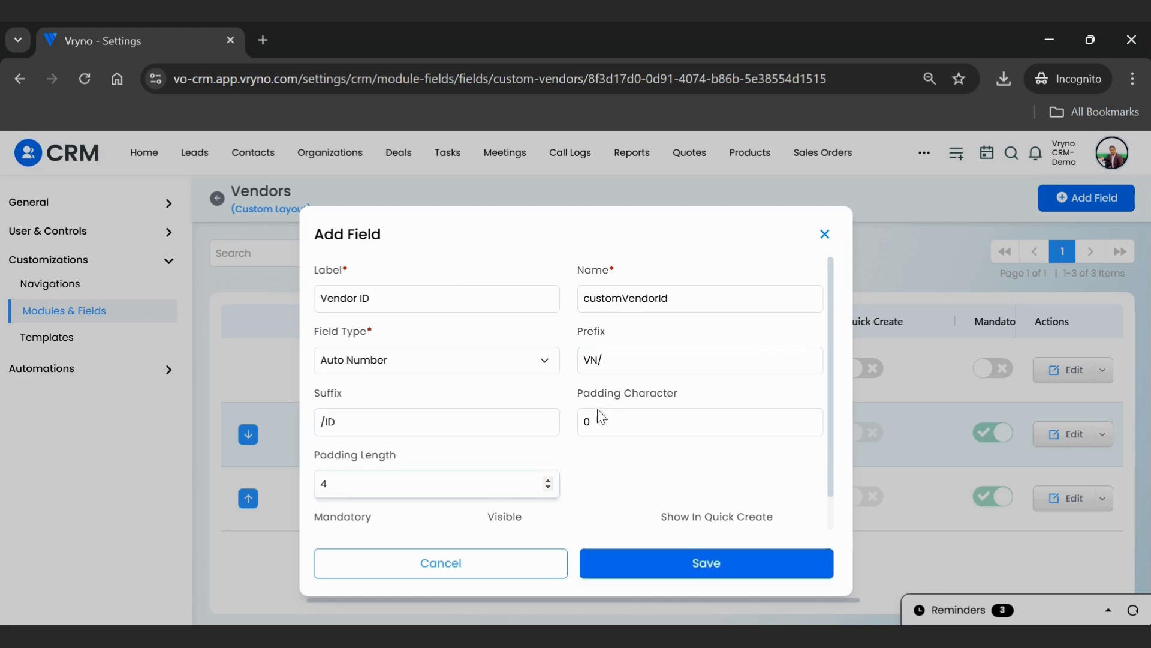
scroll(682, 471, "down", 1)
left_click(691, 562)
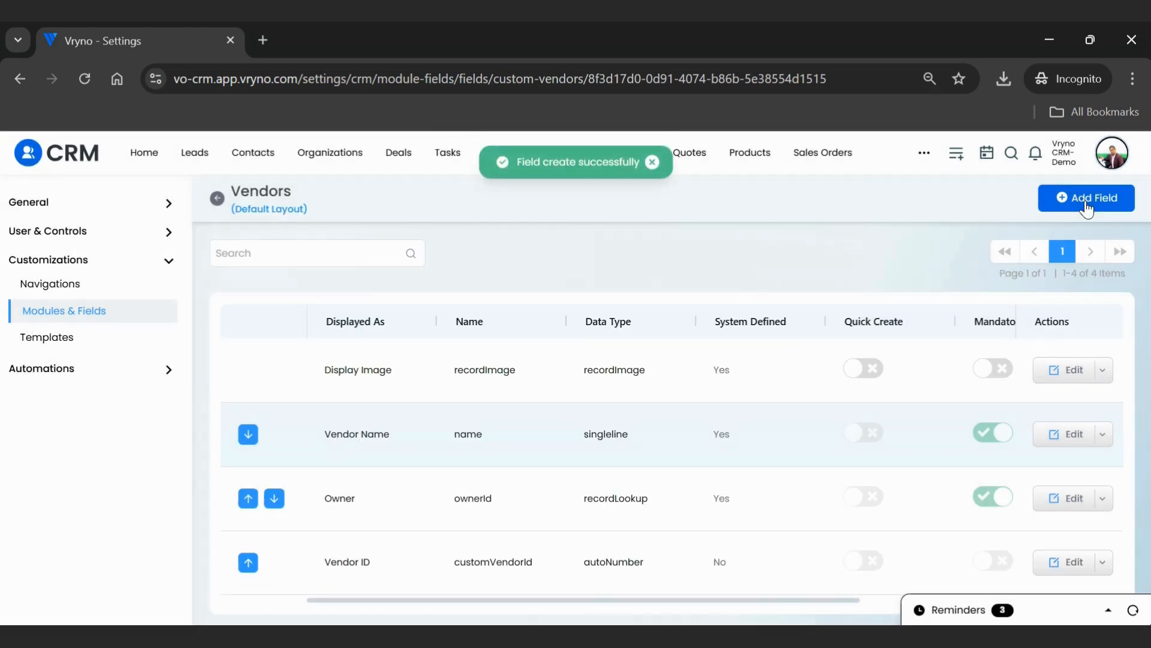
Add an Email field of type Email with Show In Quick Create and Check Duplicacy enabled.
left_click(1088, 199)
type("Email")
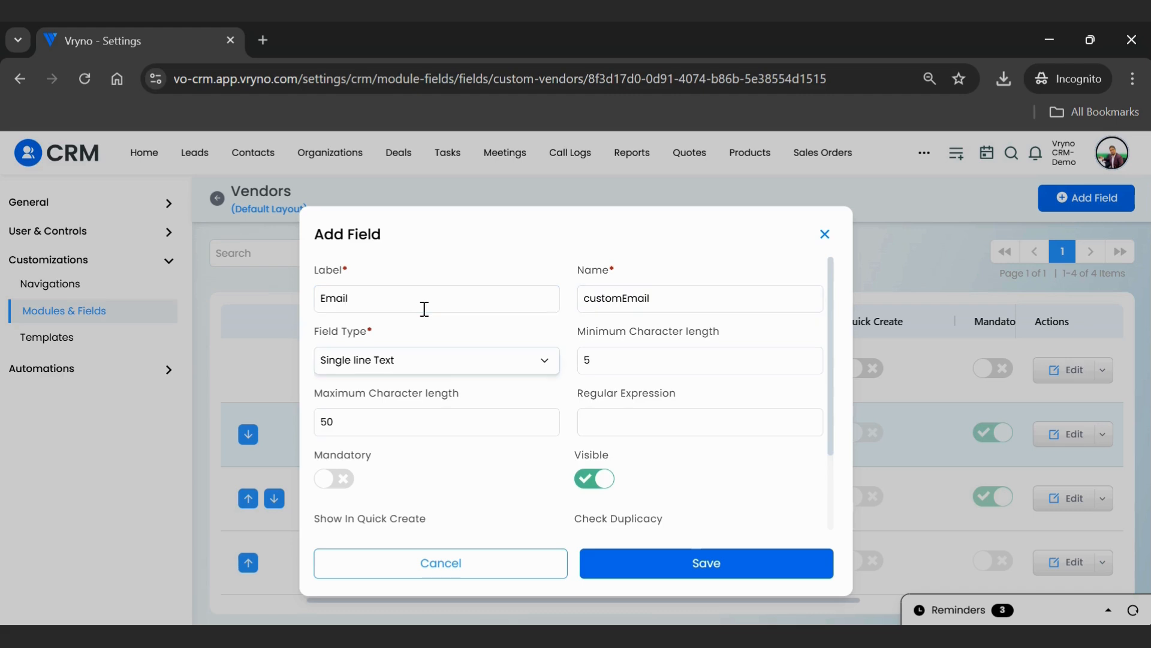
left_click(337, 483)
left_click(594, 480)
scroll(608, 522, "down", 1)
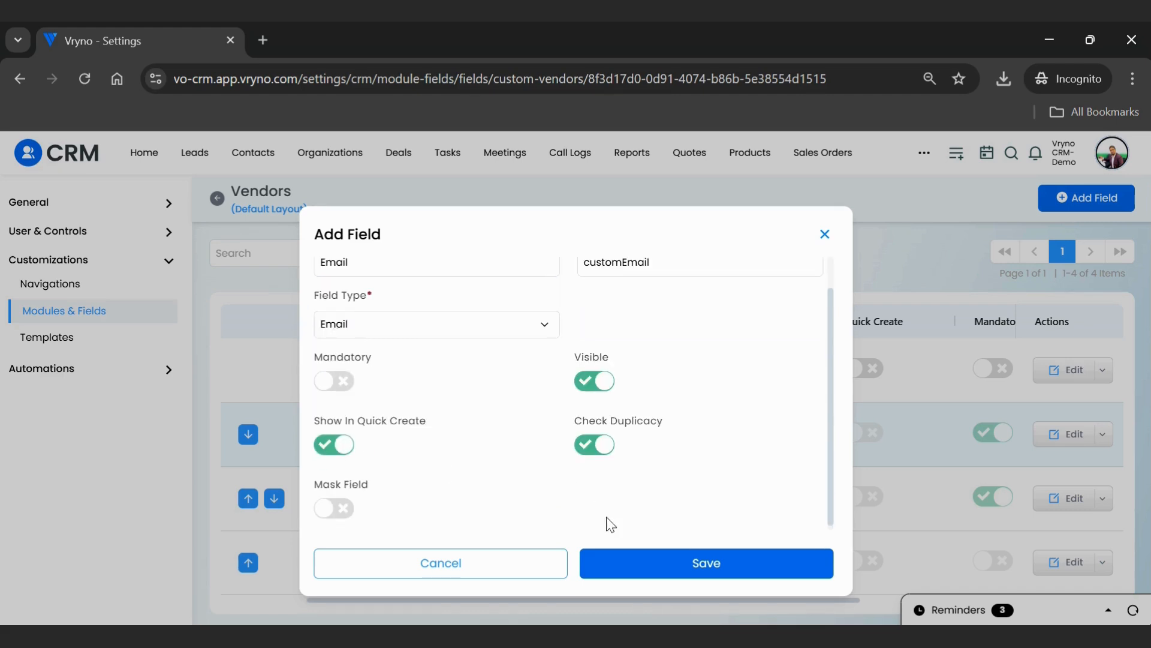
left_click(637, 562)
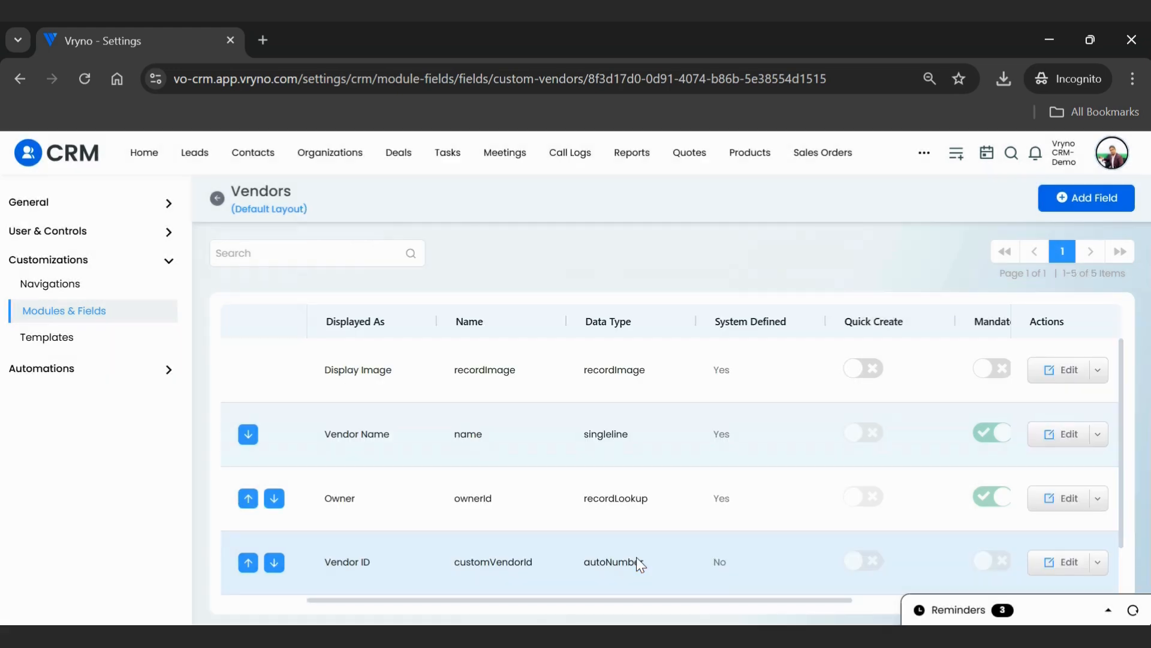
Add a Phone Number field of type Phone Number with Show In Quick Create and Check Duplicacy enabled.
left_click(1074, 203)
left_click(433, 301)
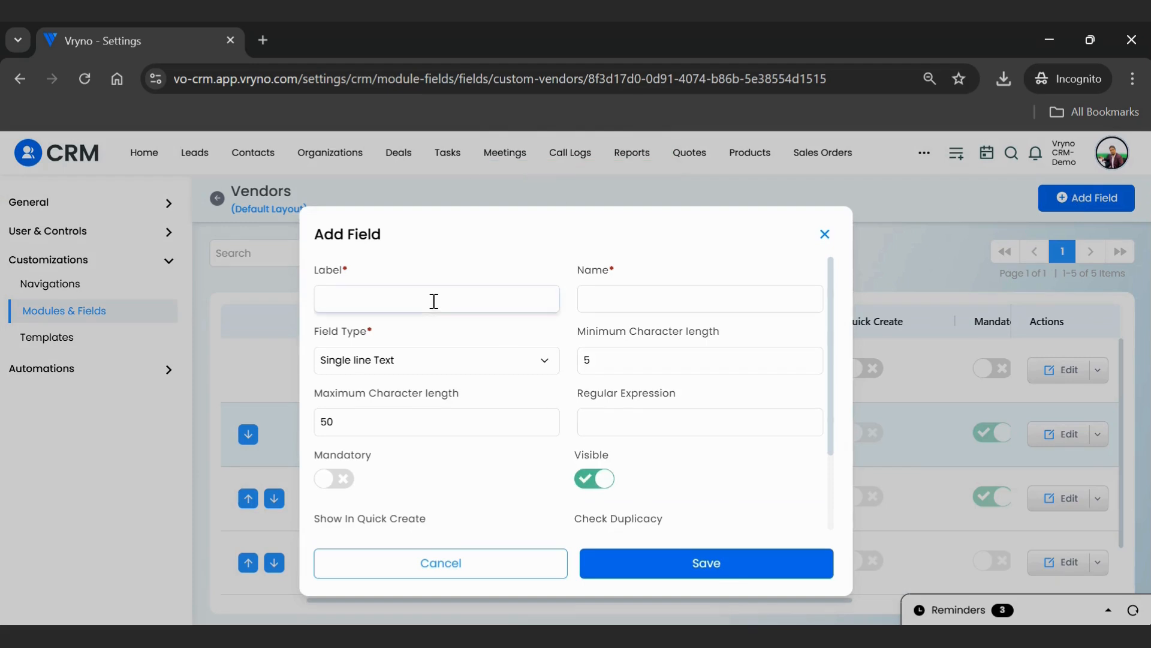
type("Phone Number")
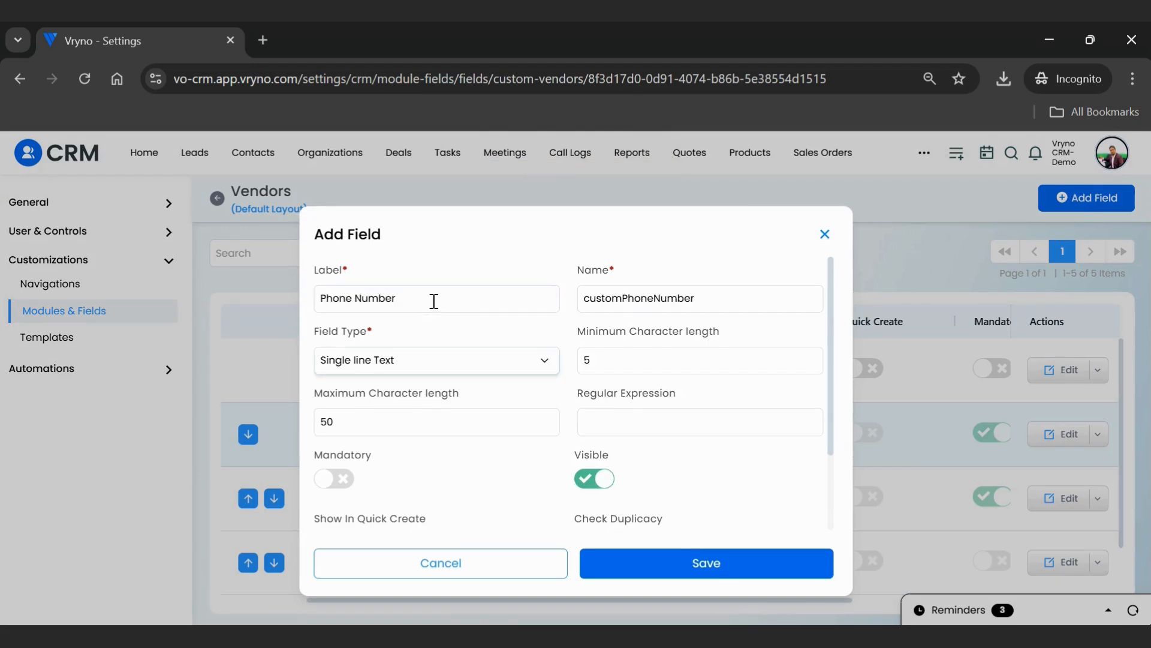
left_click(345, 480)
left_click(594, 480)
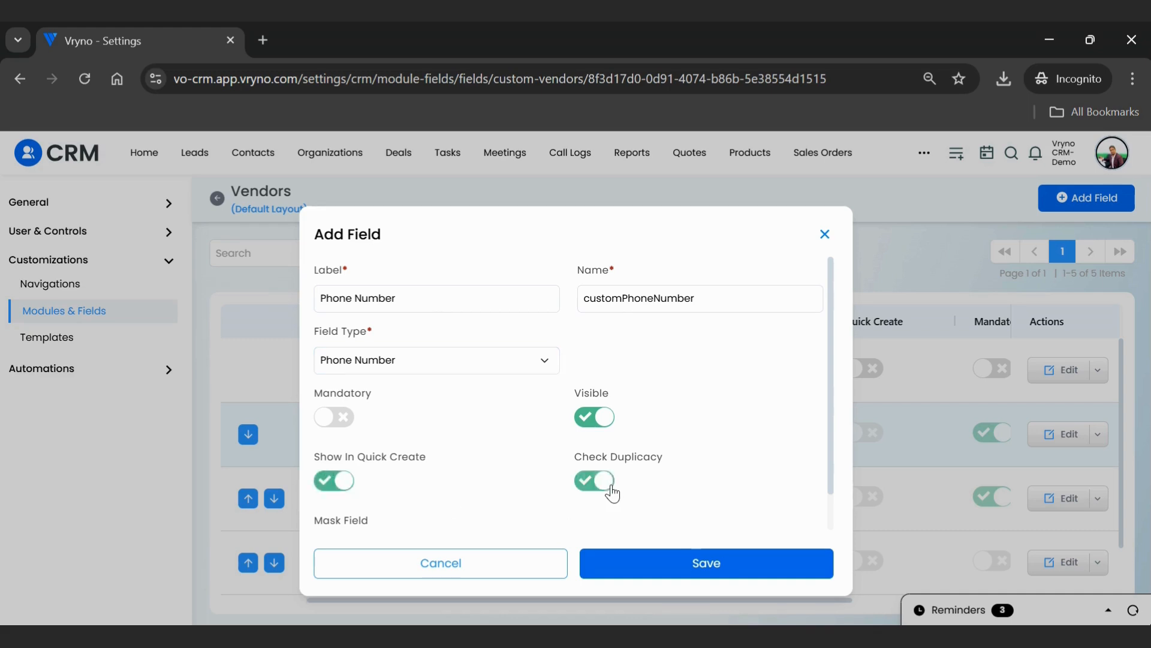
scroll(618, 498, "down", 1)
left_click(676, 562)
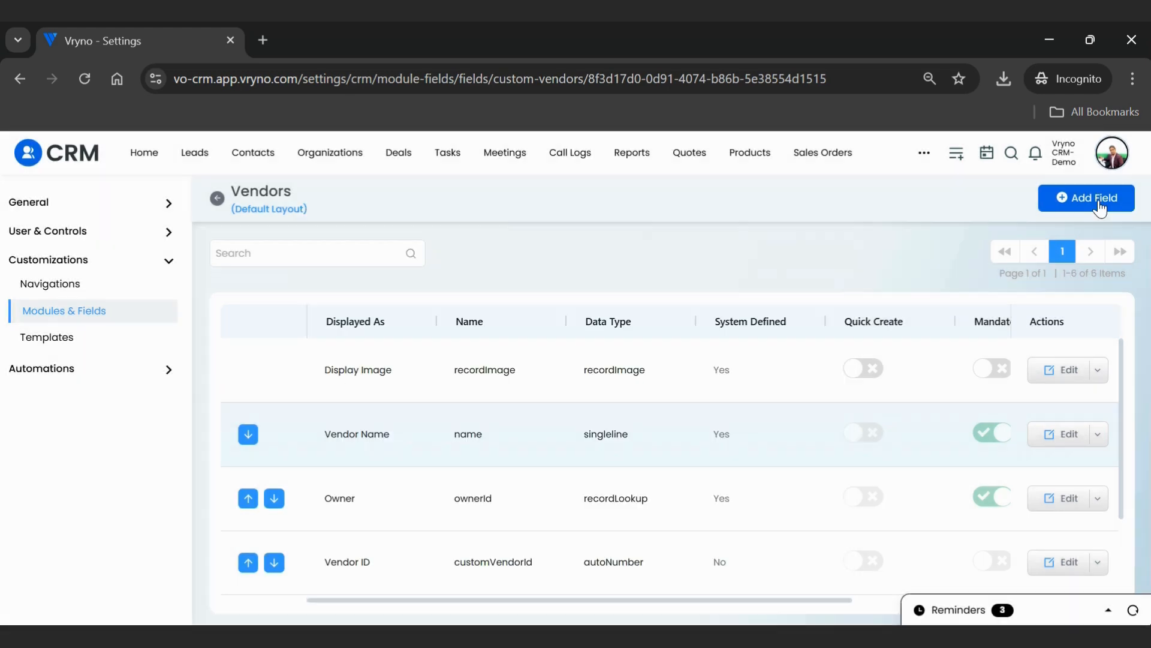
Create a new field labelled Vendor Status with the field type Pick List.
left_click(1100, 206)
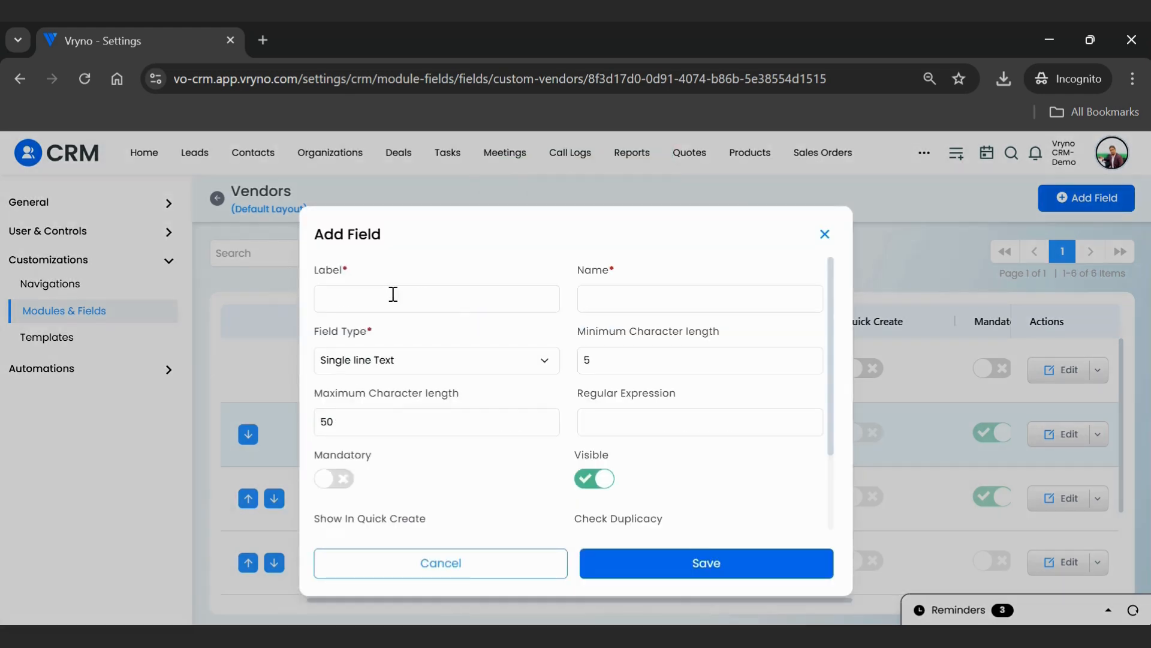
left_click(393, 294)
type("Vendor Status")
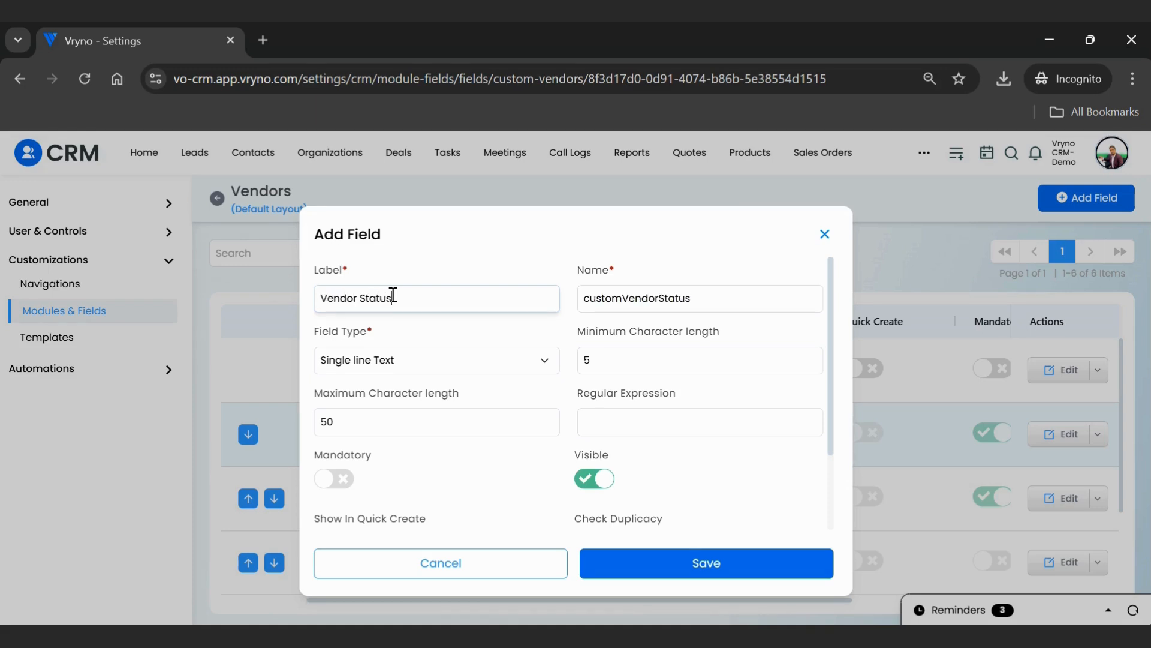
key("Tab")
key("p")
key("i")
Allow colours for the Vendor Status pick list and add a green dropdown option named Active.
left_click(474, 437)
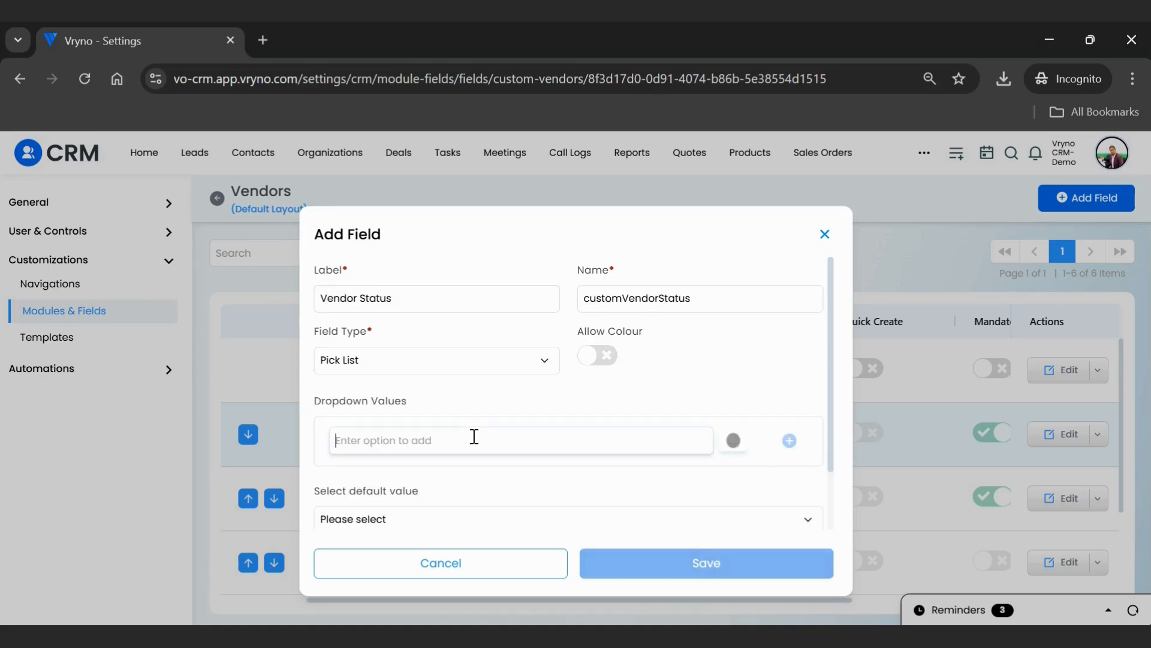
type("Active")
left_click(598, 356)
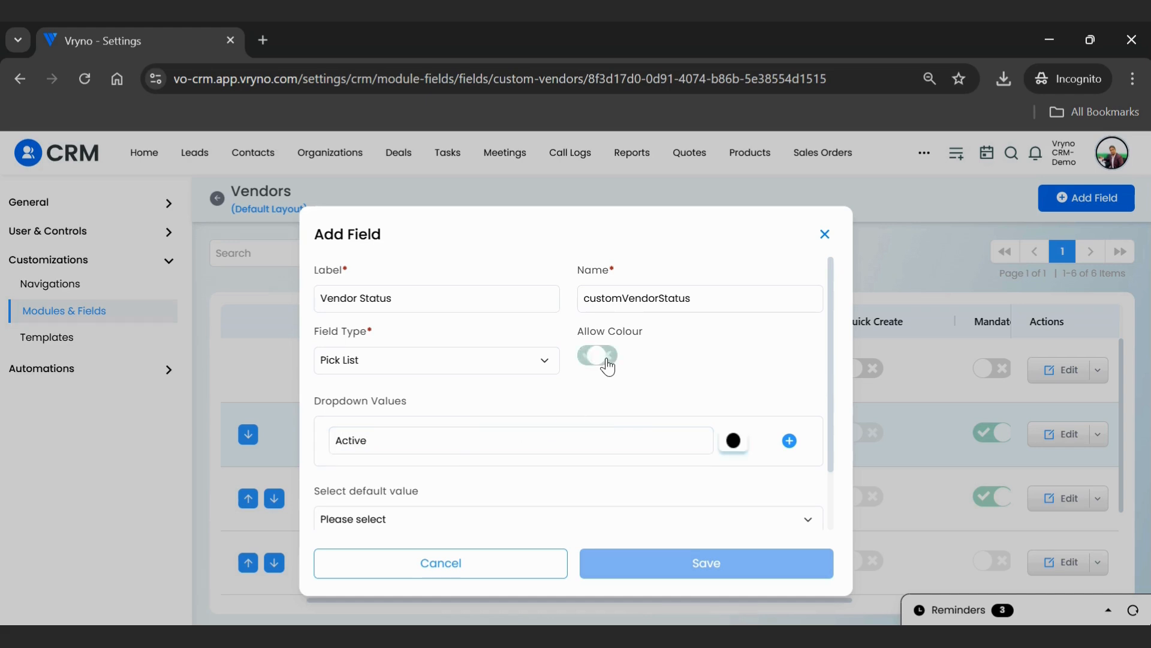
left_click(733, 443)
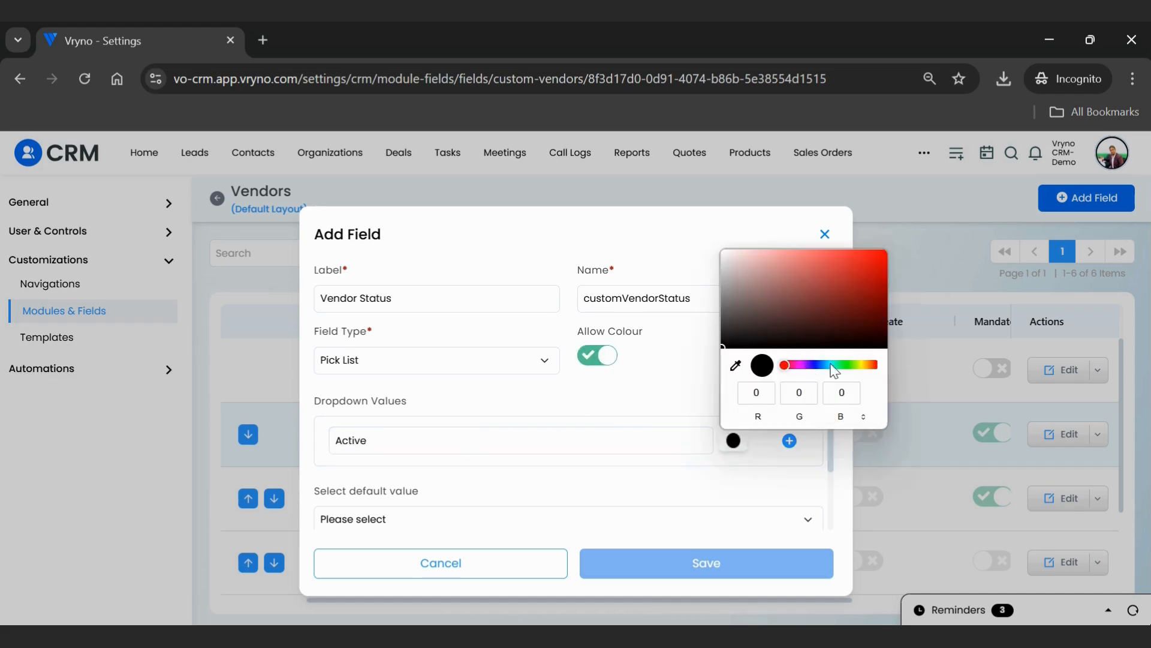
left_click(843, 365)
left_click(848, 297)
left_click(881, 256)
left_click(643, 395)
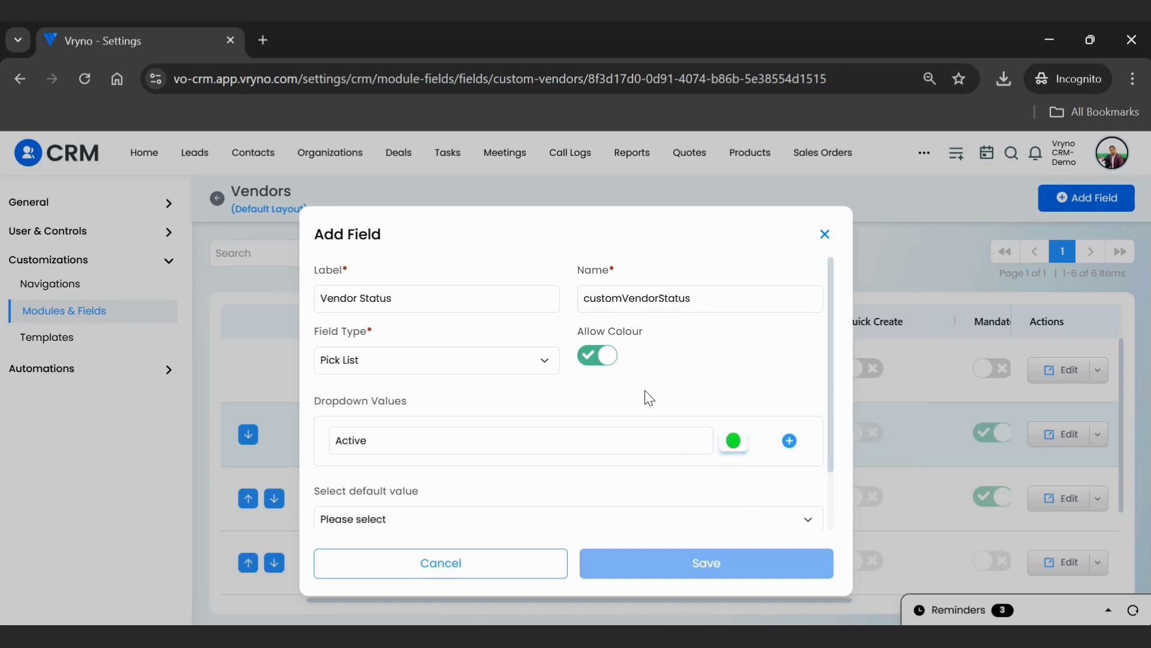
left_click(789, 442)
Add a red dropdown option named Inactive to the Vendor Status pick list.
left_click(538, 446)
type("Inactive")
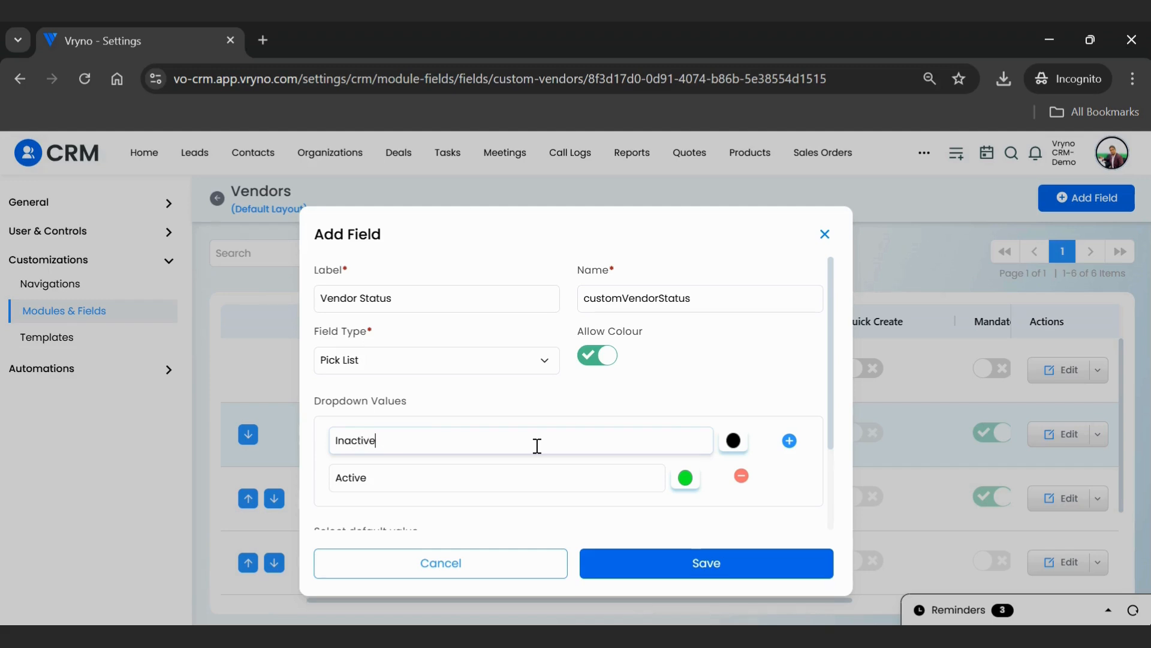
left_click(733, 441)
left_click(885, 252)
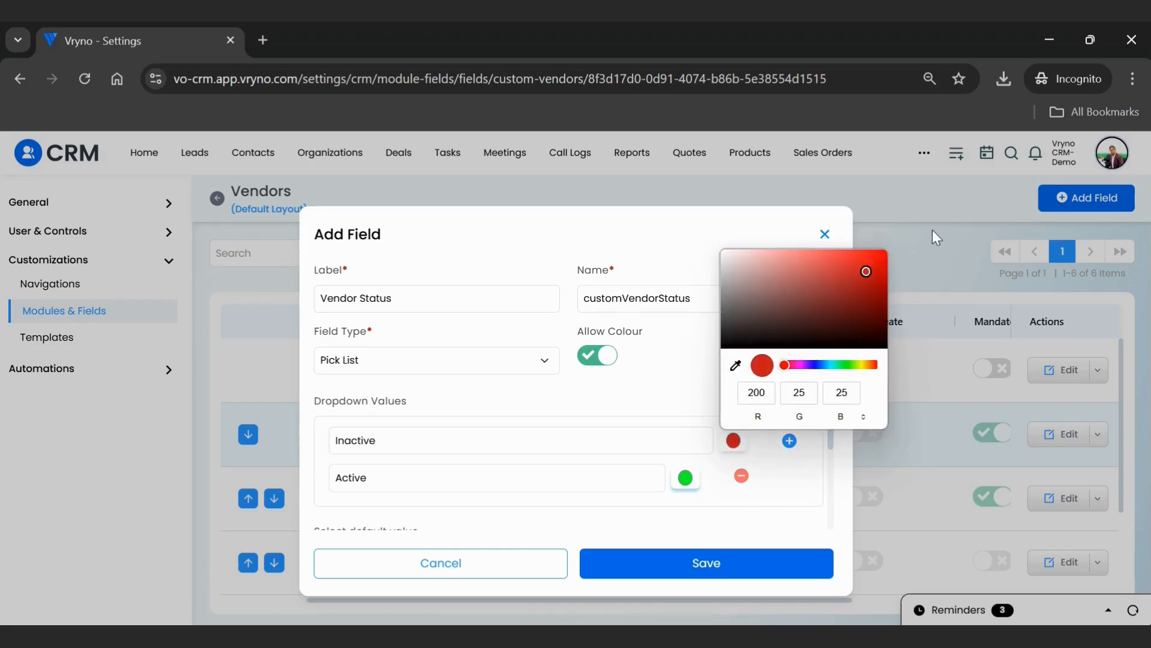
left_click(619, 401)
left_click(789, 443)
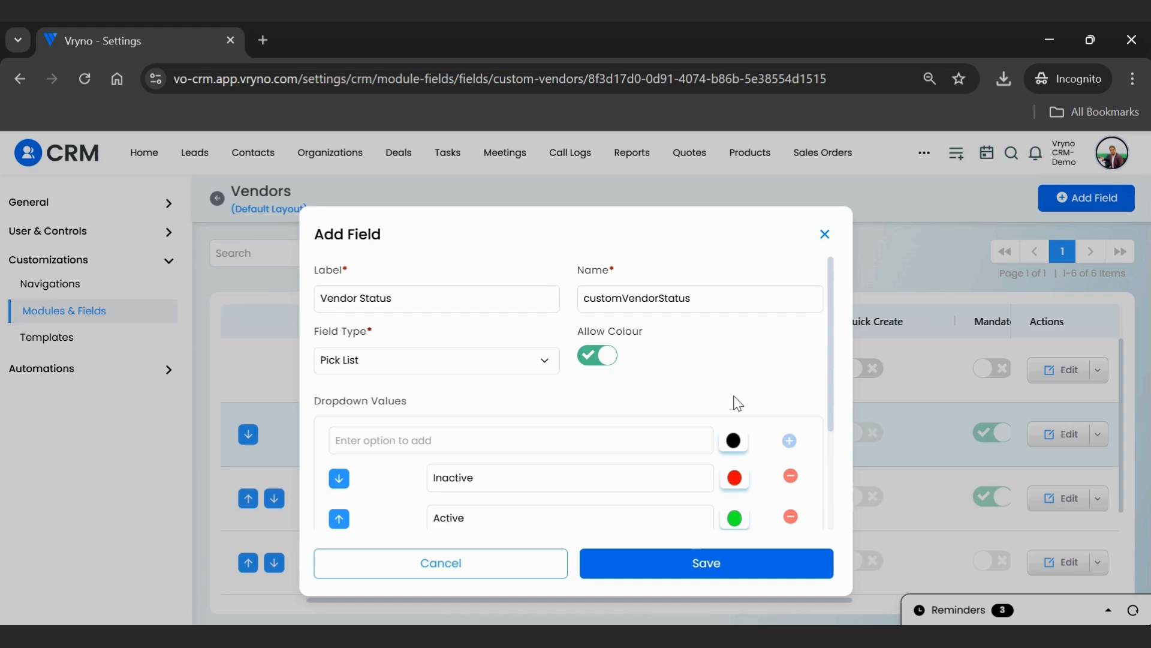
Show Vendor Status in quick create, choose its default value, and save the field.
scroll(733, 404, "down", 2)
scroll(735, 405, "down", 1)
left_click(677, 506)
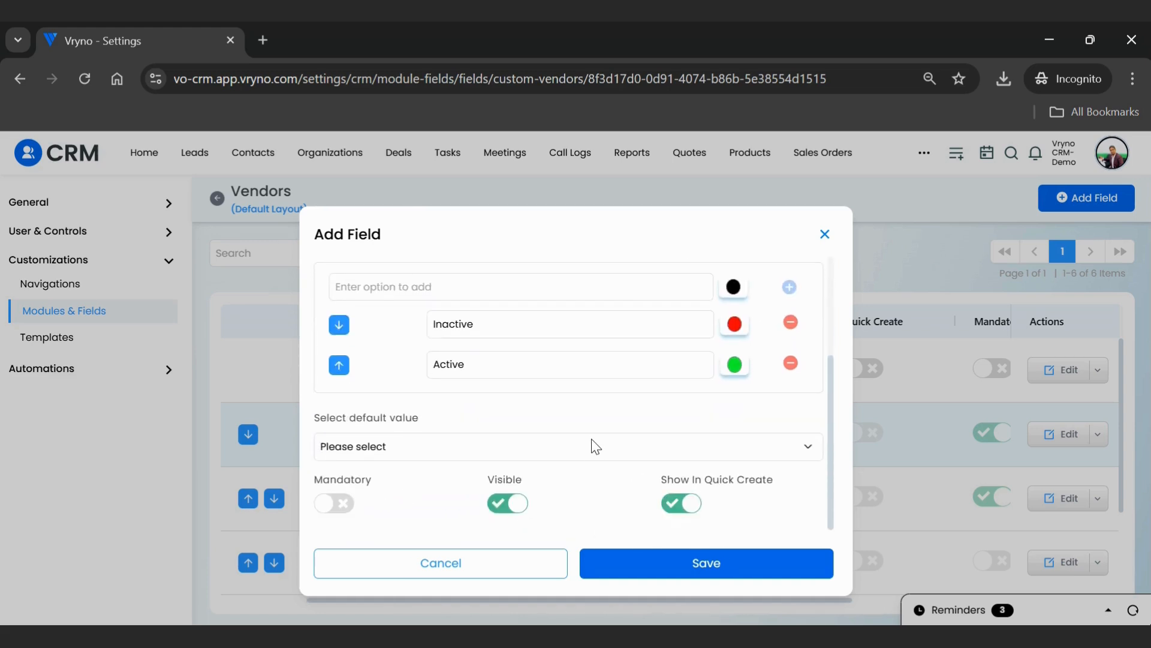
left_click(595, 446)
left_click(526, 473)
left_click(708, 567)
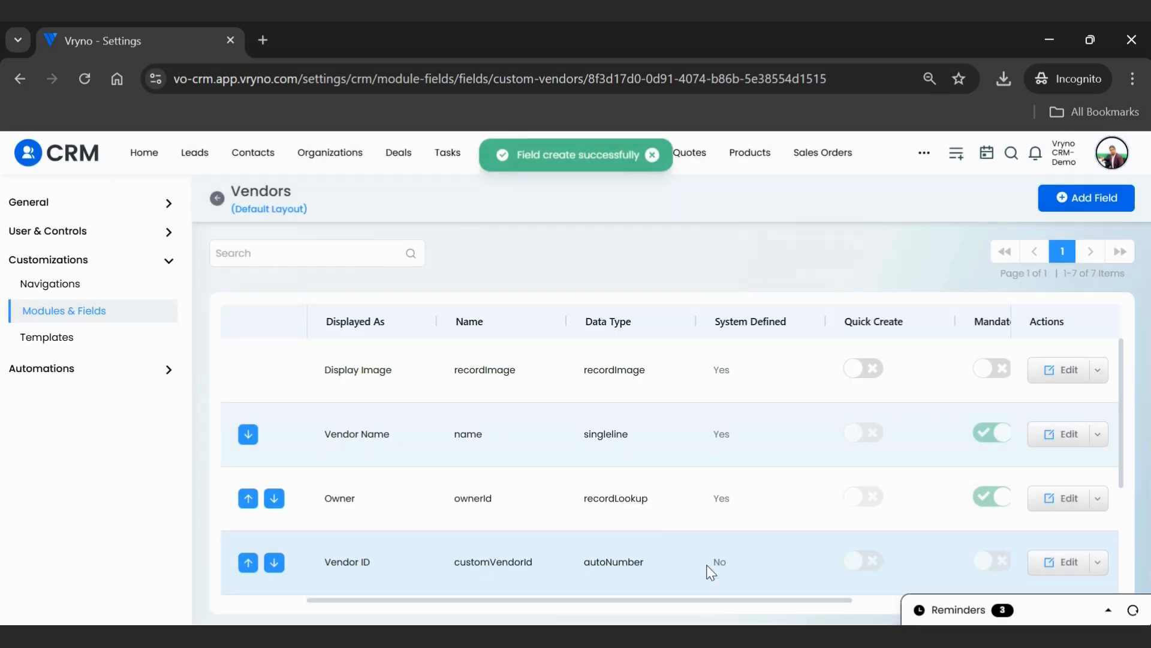
Start a new field labelled Vendor Rating with the field type Number.
left_click(1064, 200)
left_click(497, 311)
type("Ve")
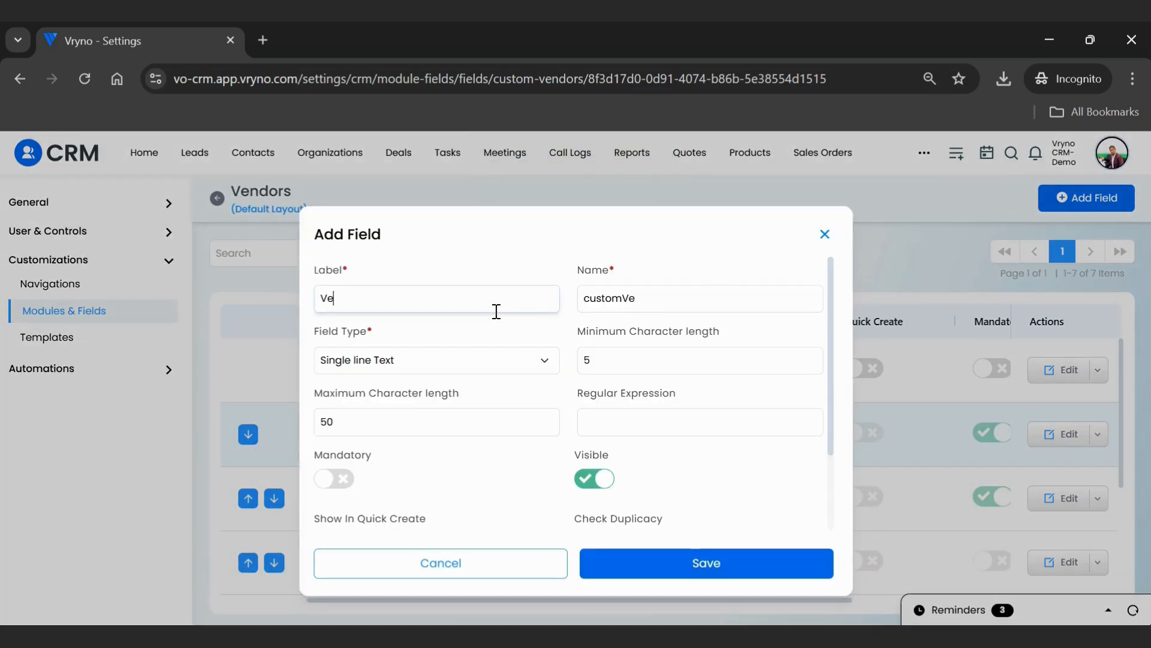
type("ndor Rating")
key("Tab")
key("Tab")
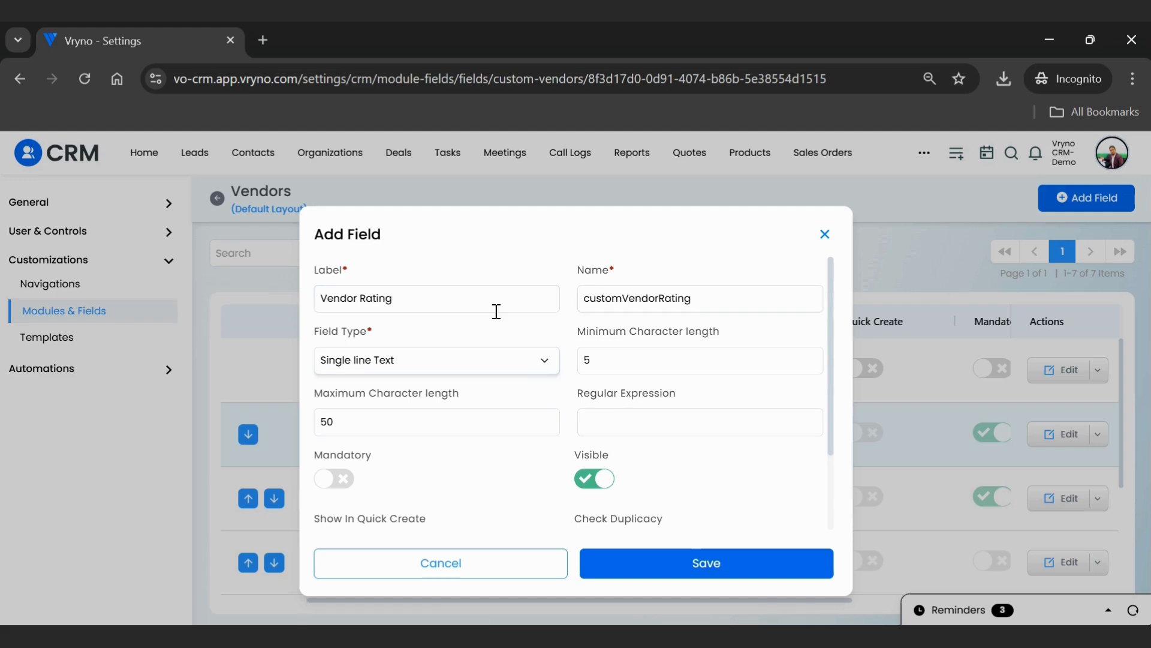
key("n")
key("Tab")
key("Tab")
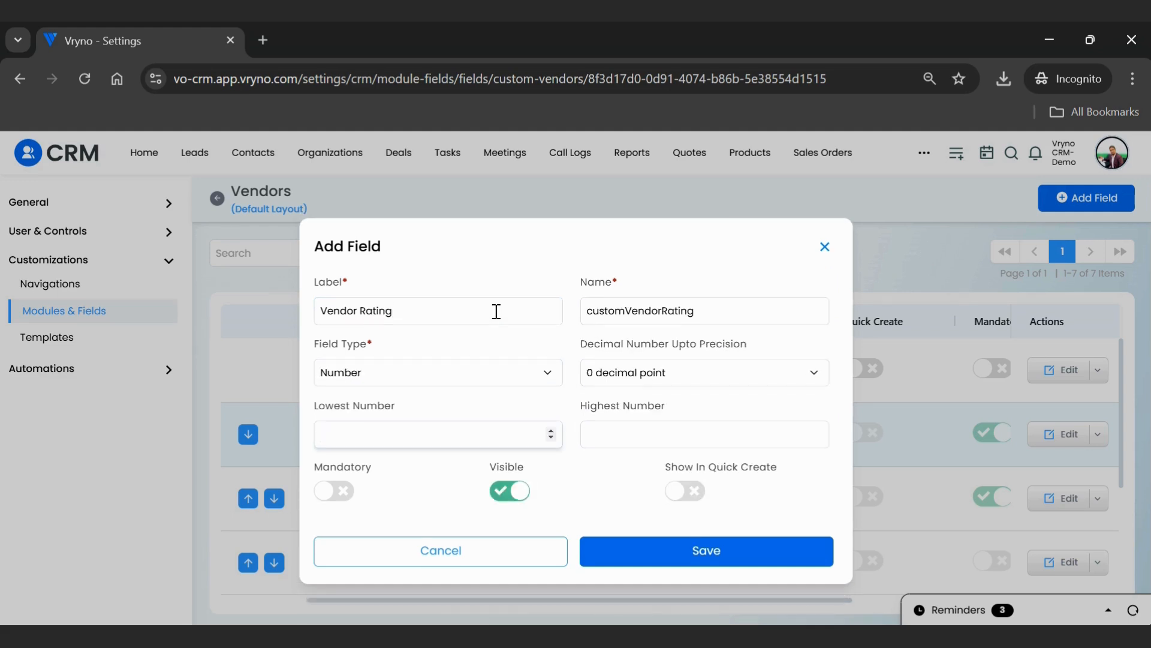
Limit Vendor Rating to numbers from 1 to 10, show it in quick create, and save the field.
type("1")
key("Tab")
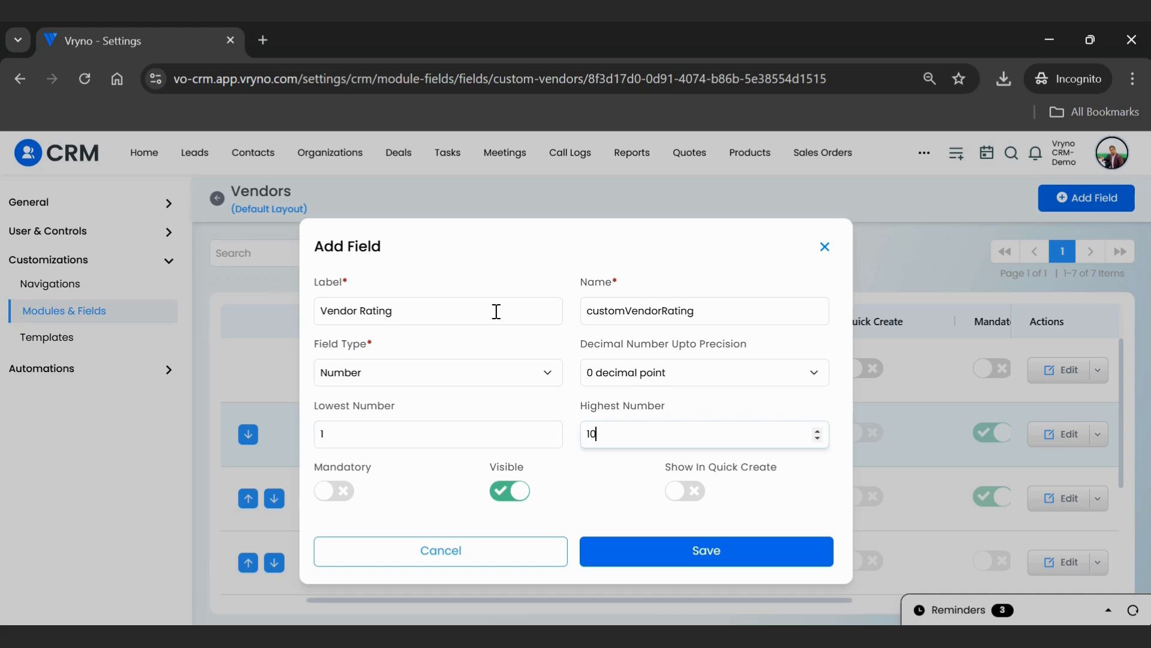
left_click(685, 490)
left_click(704, 554)
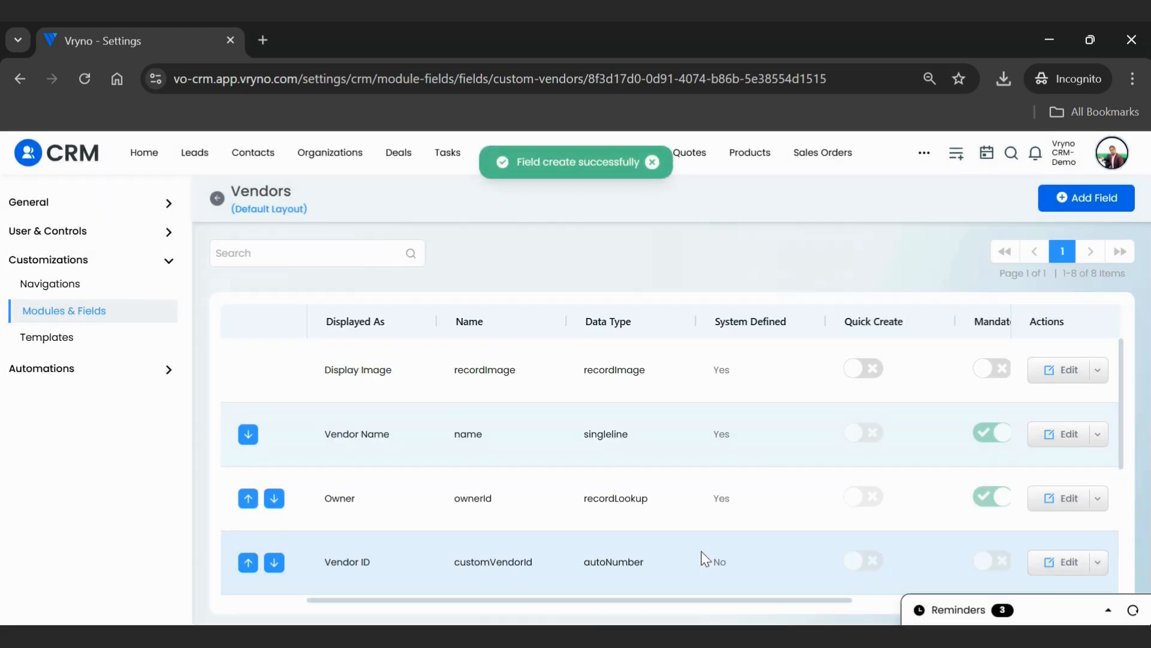
Open the Vendors module and start a new vendor record.
left_click_drag(1121, 421, 1127, 351)
left_click(924, 153)
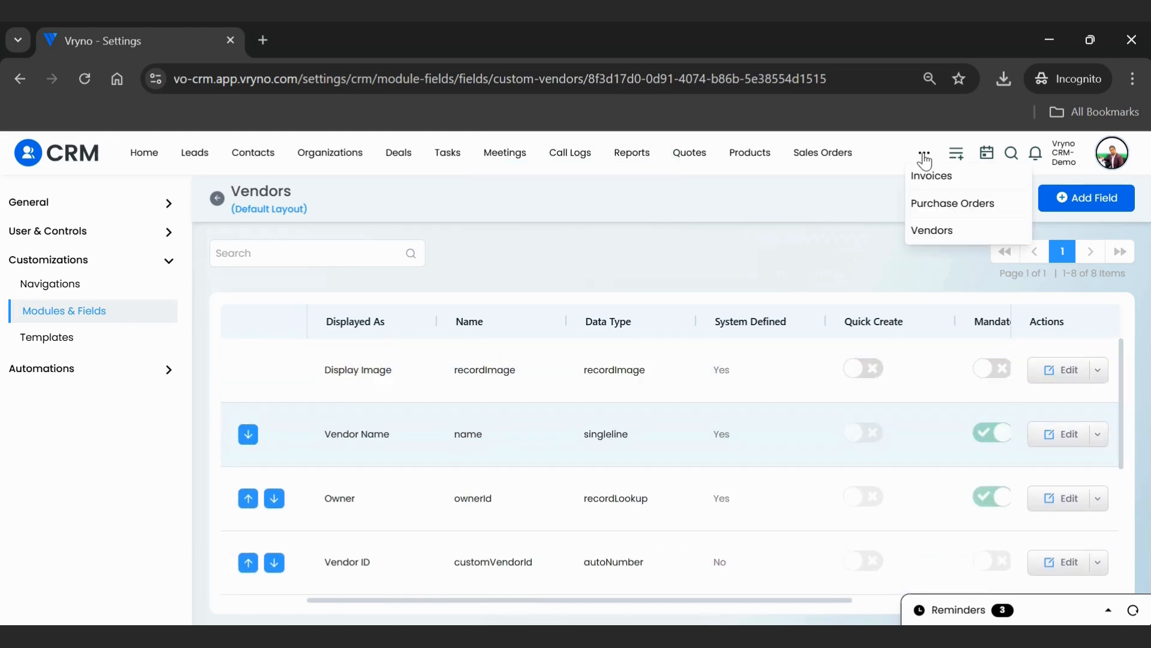
left_click(933, 227)
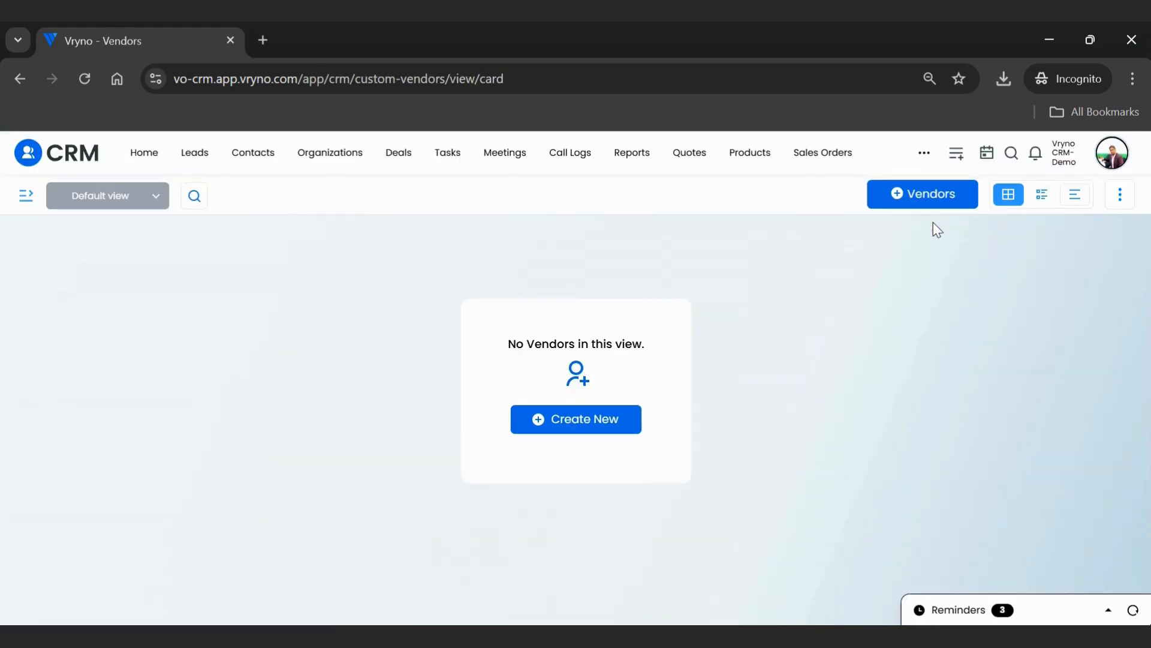
left_click(919, 193)
scroll(159, 465, "down", 1)
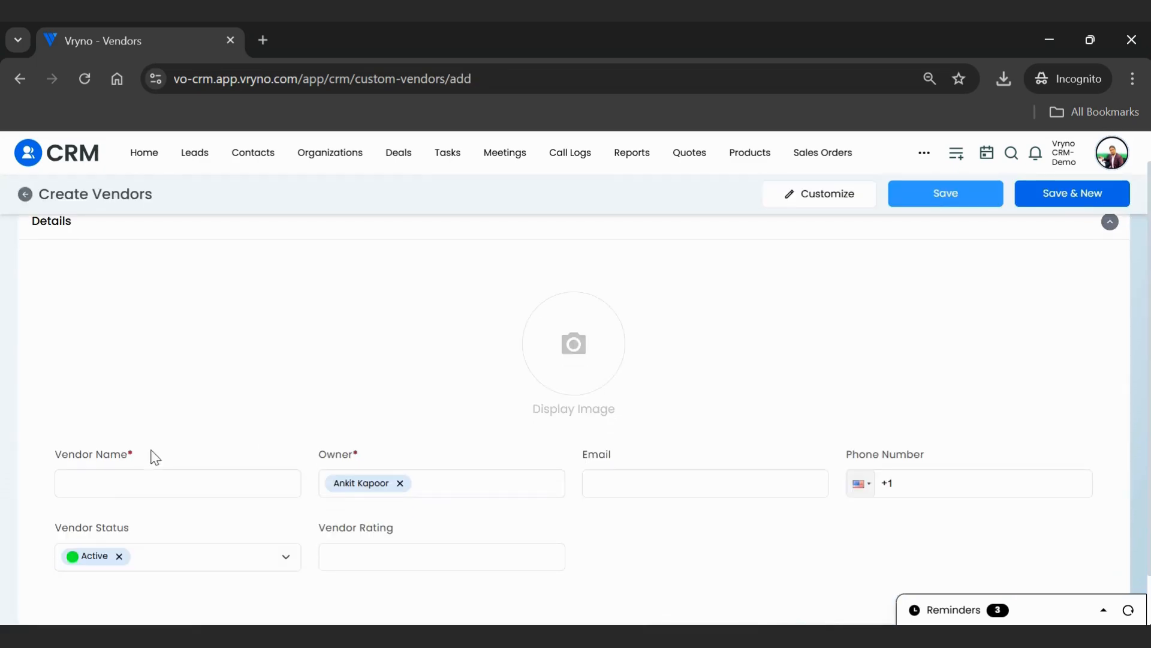
Enter the vendor name Vryno, the vendor's email and phone number, and a Vendor Rating of 10, and save the record.
left_click(126, 483)
type("Vryni")
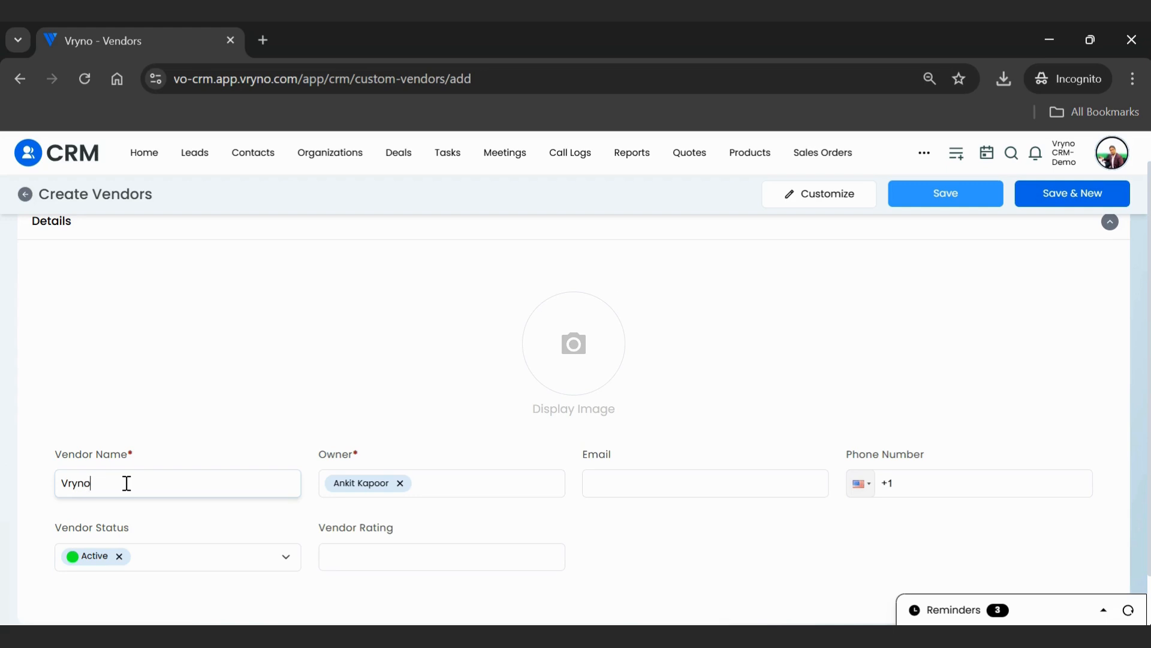
key("Tab")
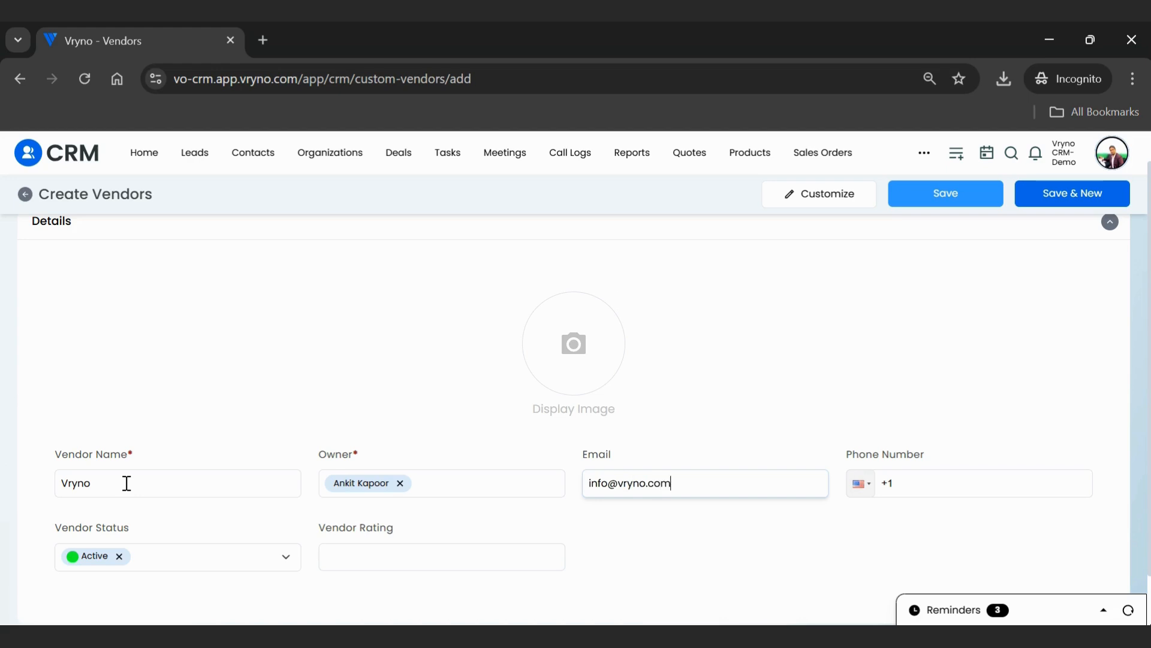
key("Tab")
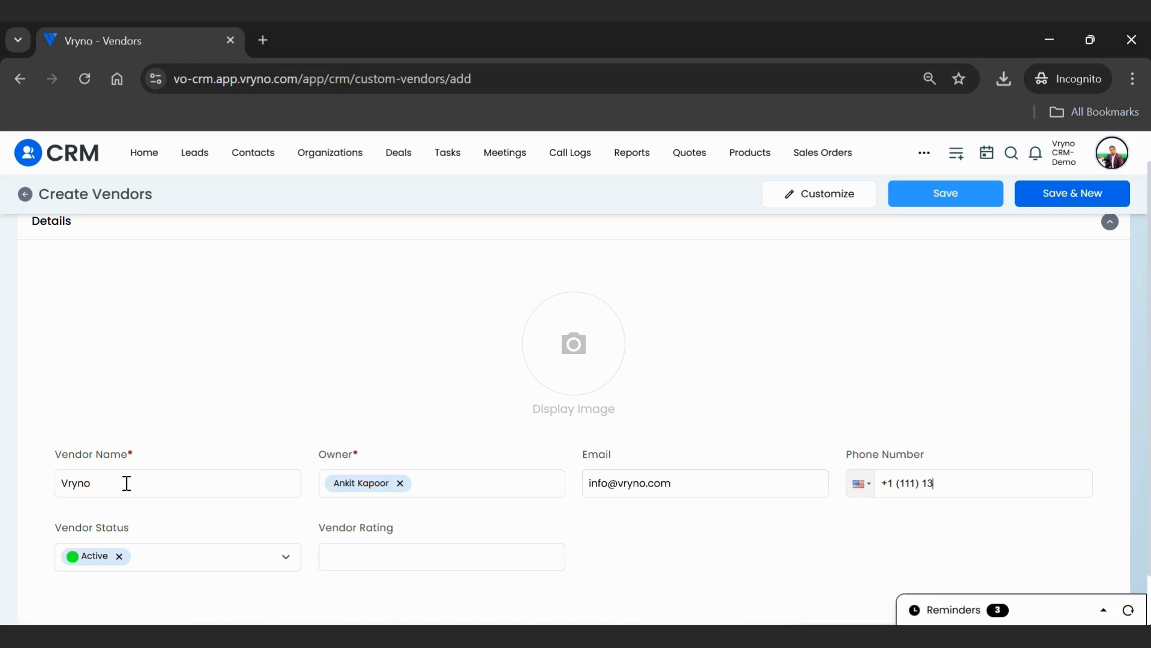
key("Tab")
key("Tab")
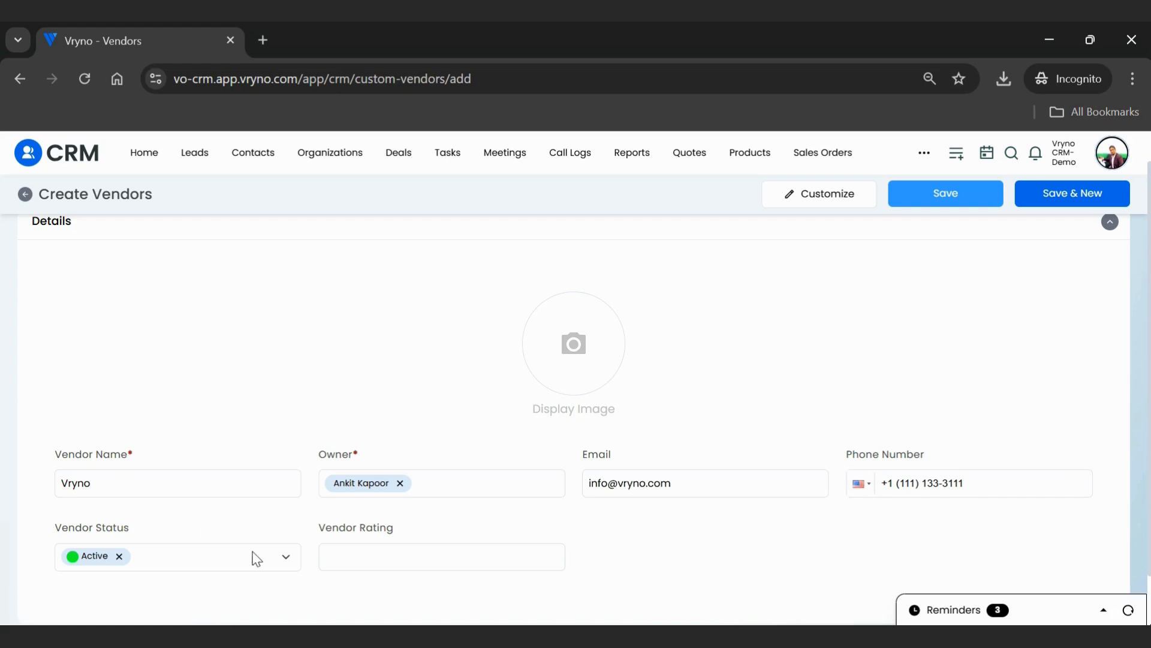
left_click(378, 547)
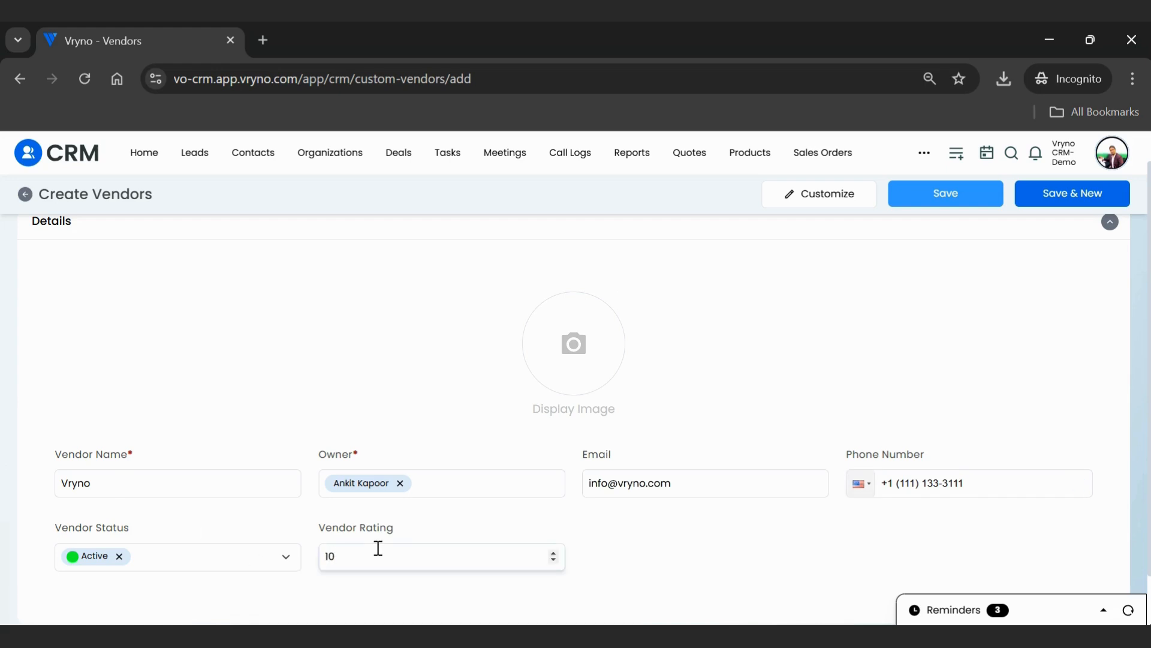
left_click(947, 197)
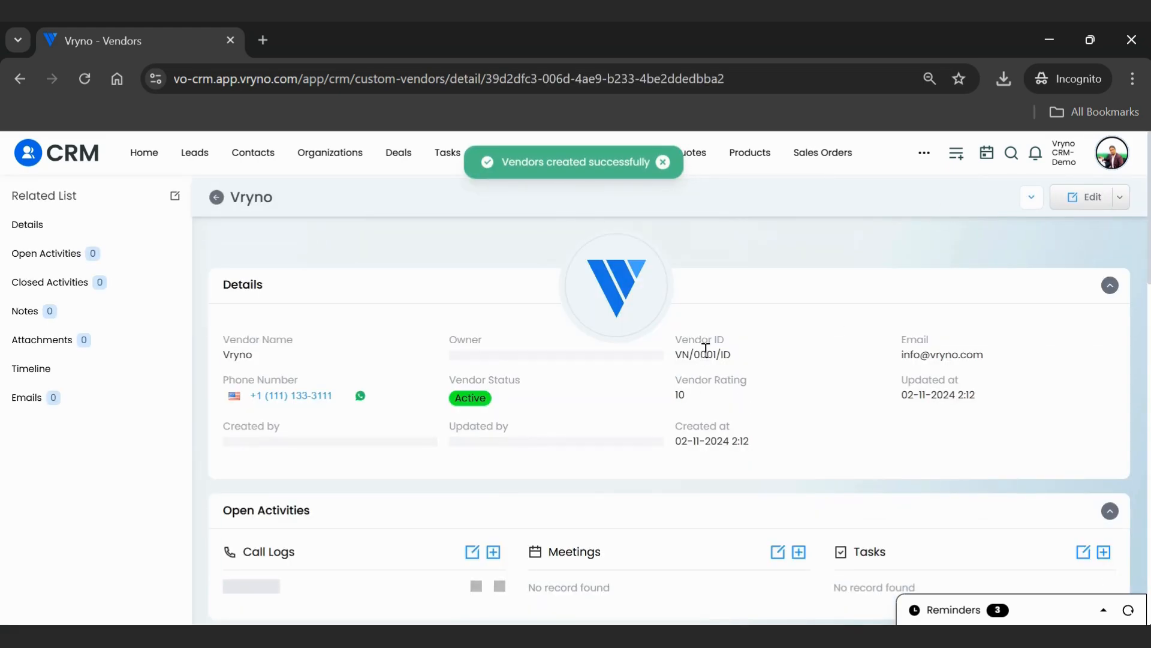
Check the new record's Vendor ID, and display the Vendors records with the All fields view in list layout.
triple_click(706, 352)
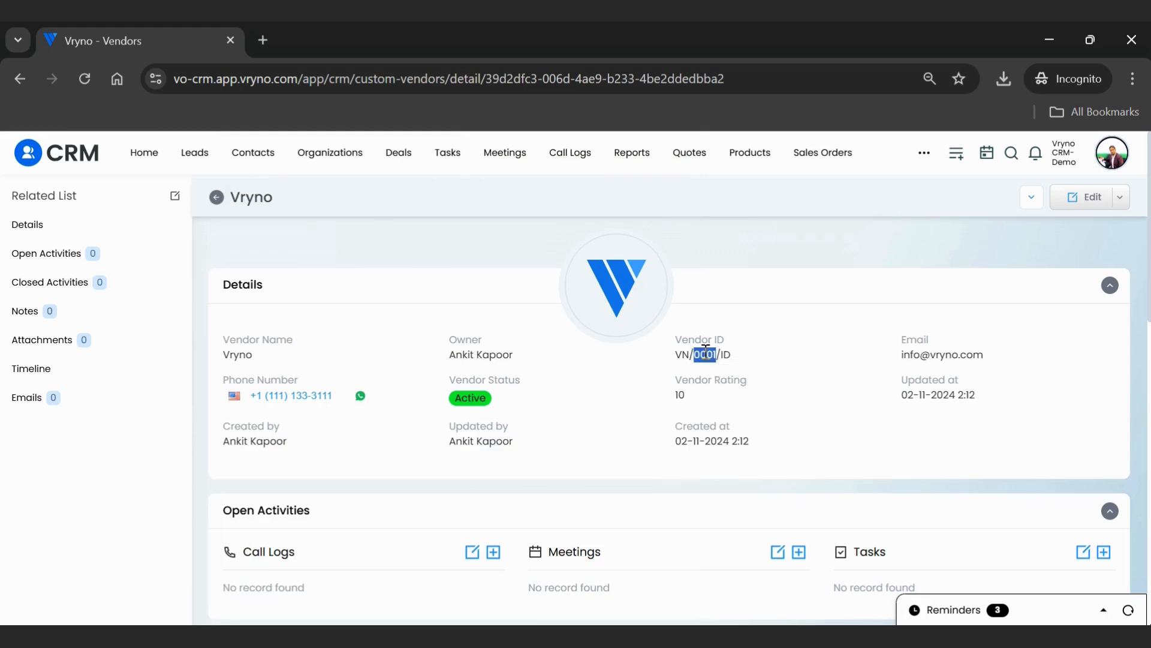
left_click(926, 158)
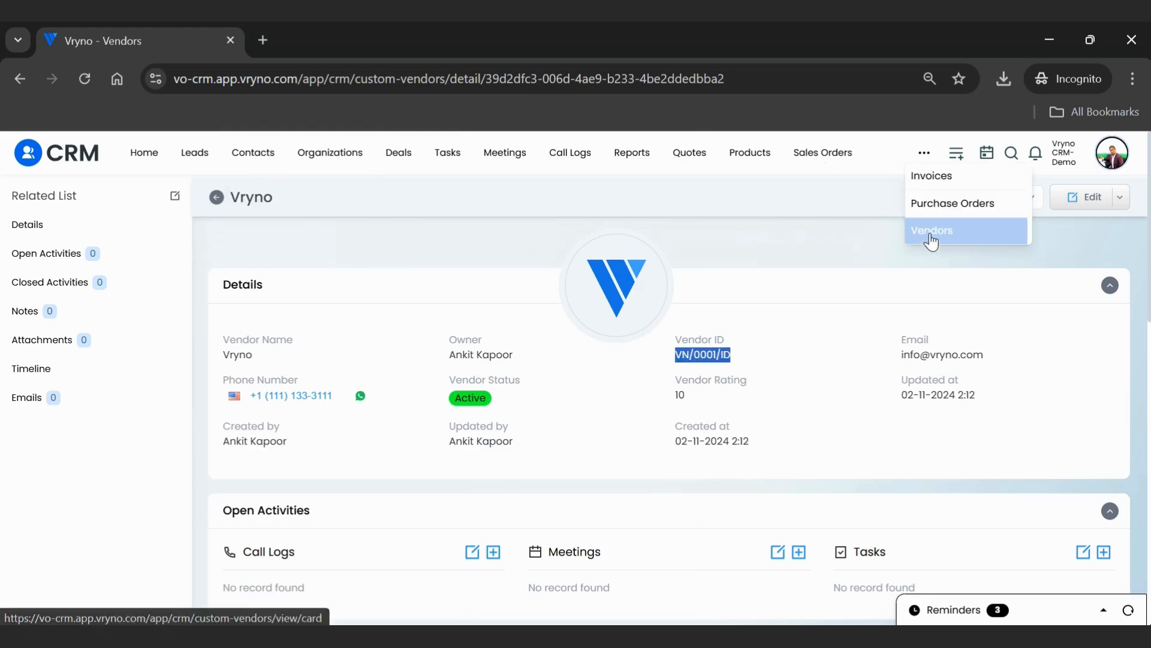
left_click(931, 234)
left_click(114, 206)
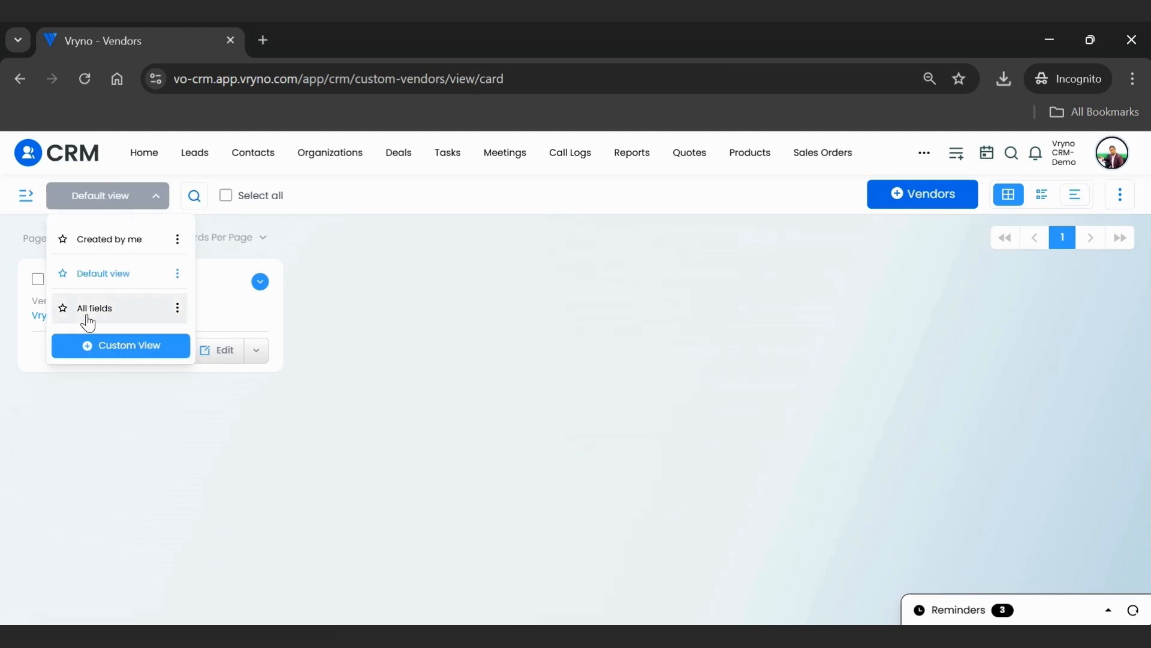
left_click(85, 308)
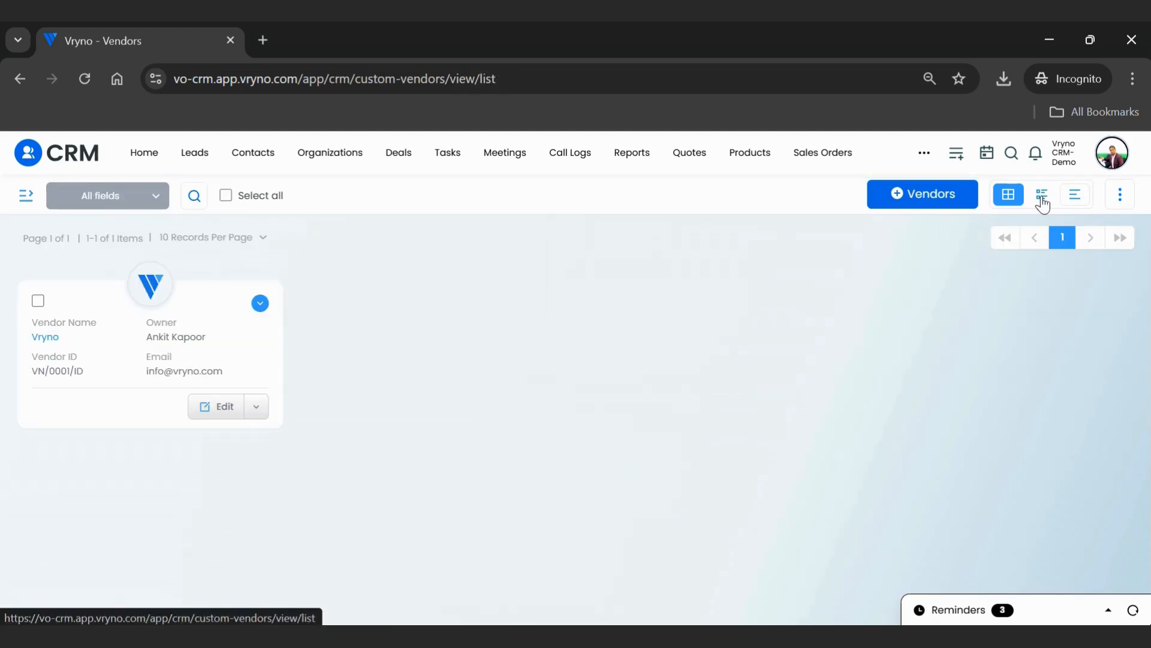
left_click(1042, 194)
Start a Kanban view named Vendors By Status, categorized by Vendor Status.
left_click(1075, 194)
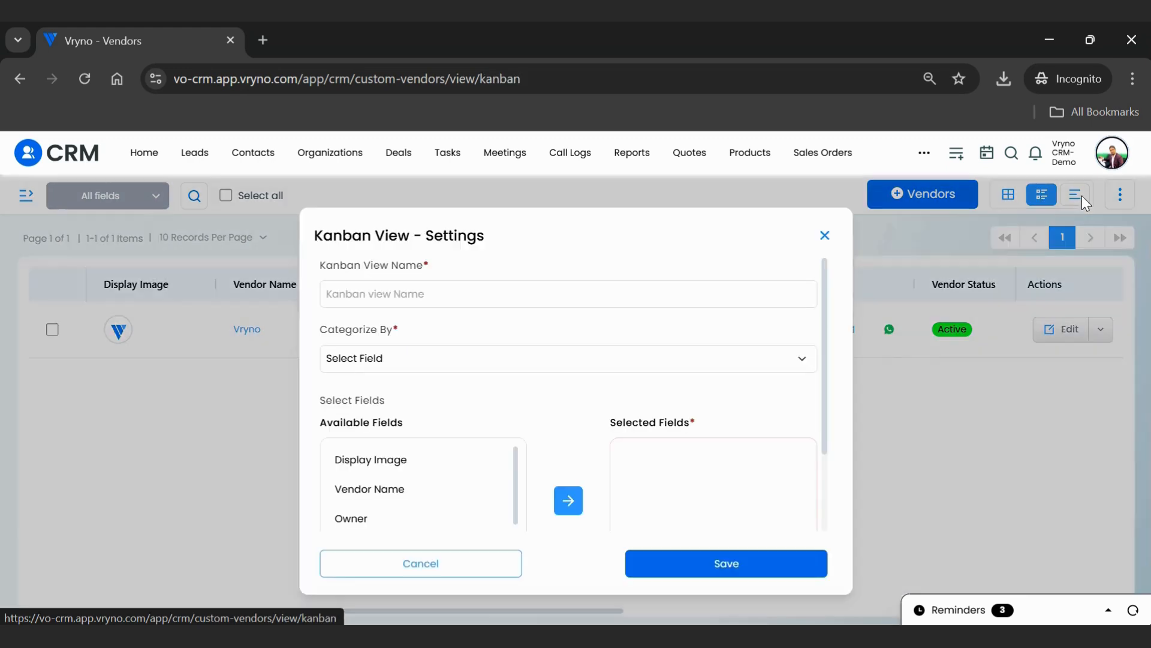
left_click(477, 360)
left_click(372, 383)
left_click(401, 292)
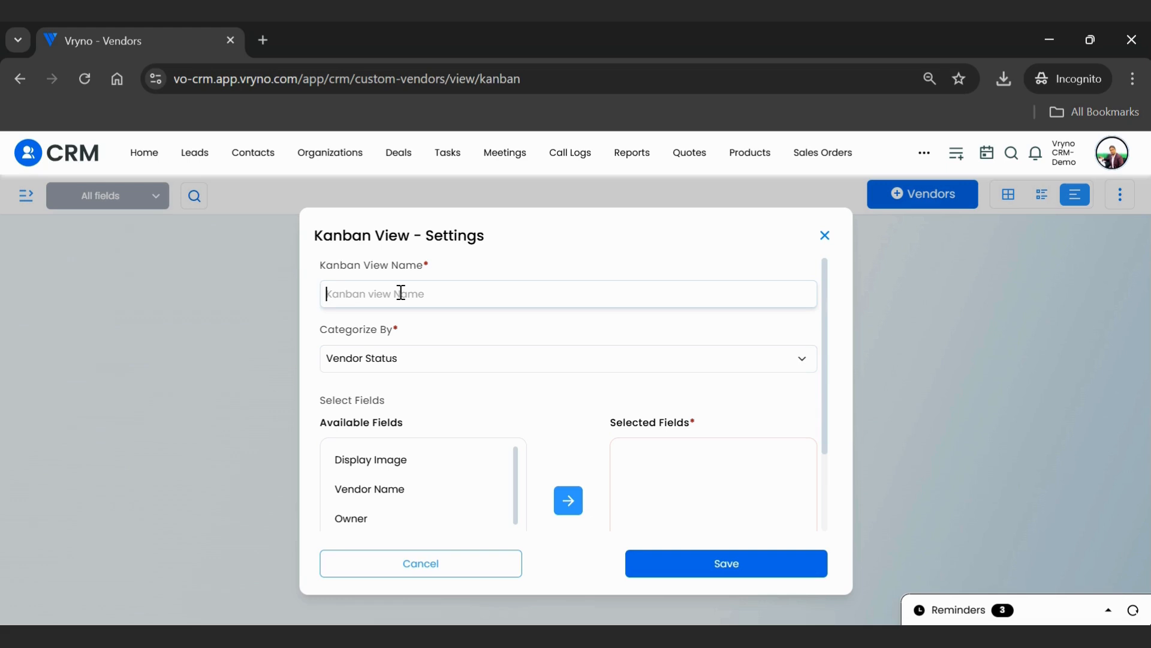
type("Vendors By Status")
Add Email, Phone Number and Vendor Rating to the Kanban view's selected fields and save the view.
scroll(434, 495, "down", 3)
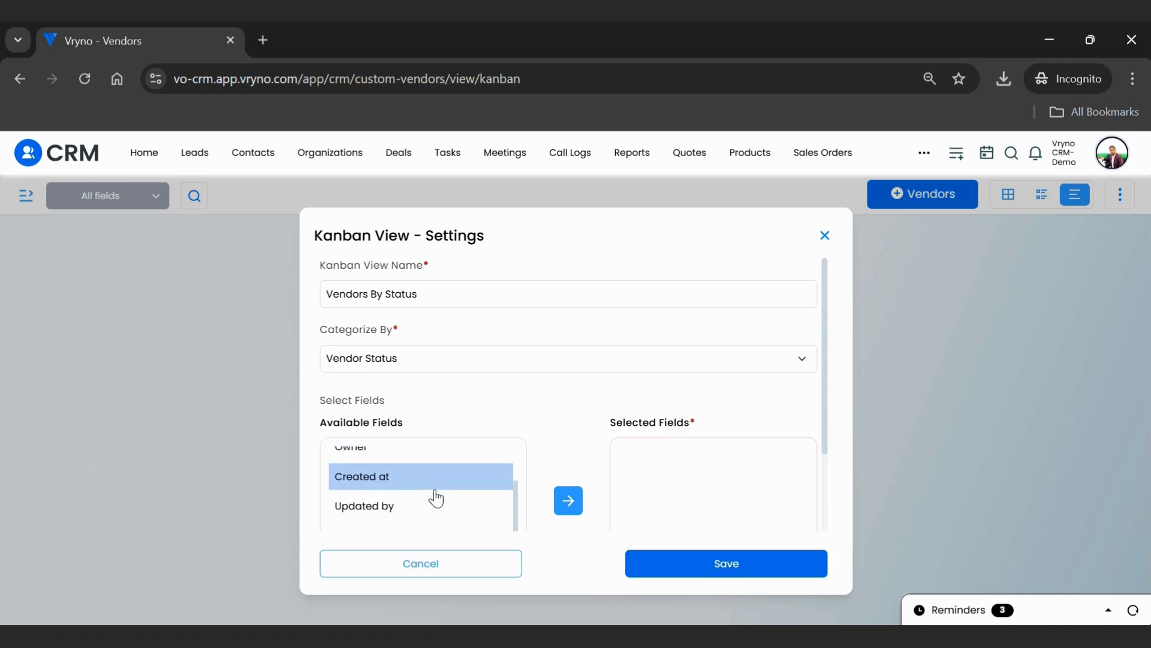
scroll(415, 497, "down", 1)
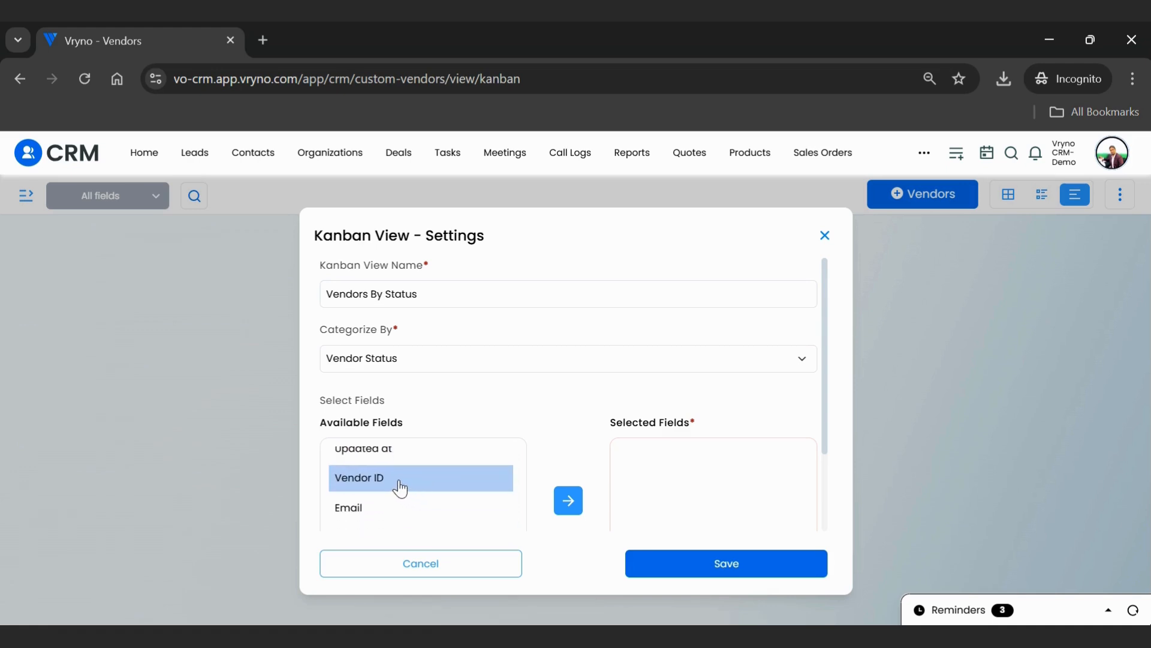
scroll(399, 487, "down", 1)
left_click(391, 479)
left_click(414, 512)
scroll(414, 514, "down", 2)
left_click(403, 503)
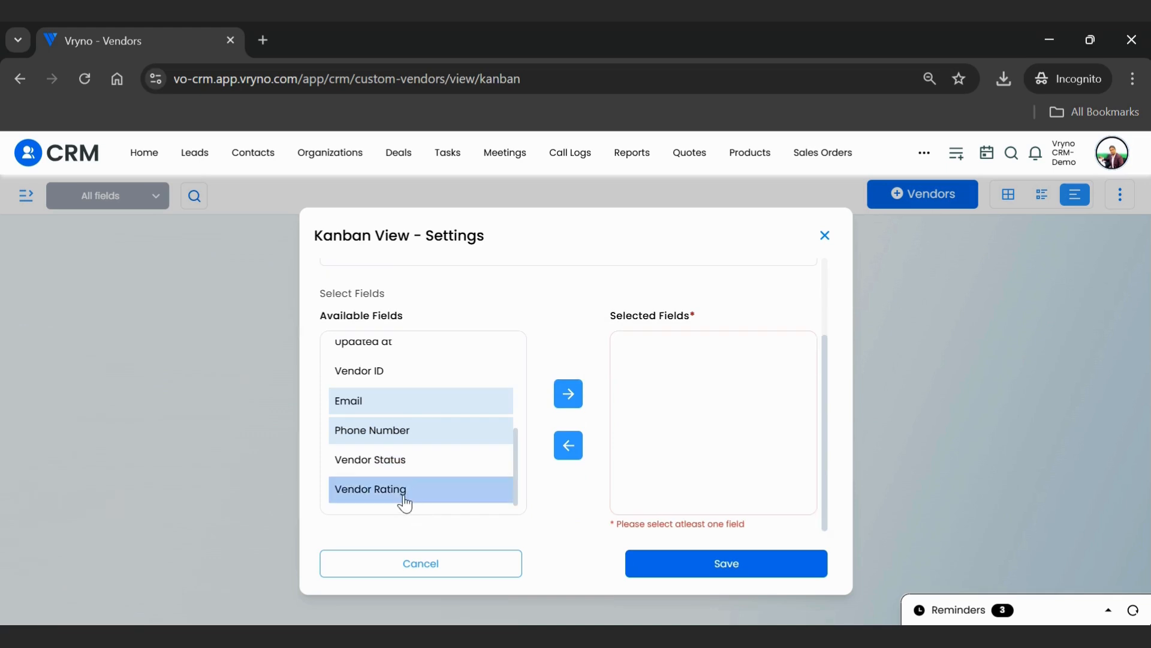
left_click(568, 396)
left_click(697, 570)
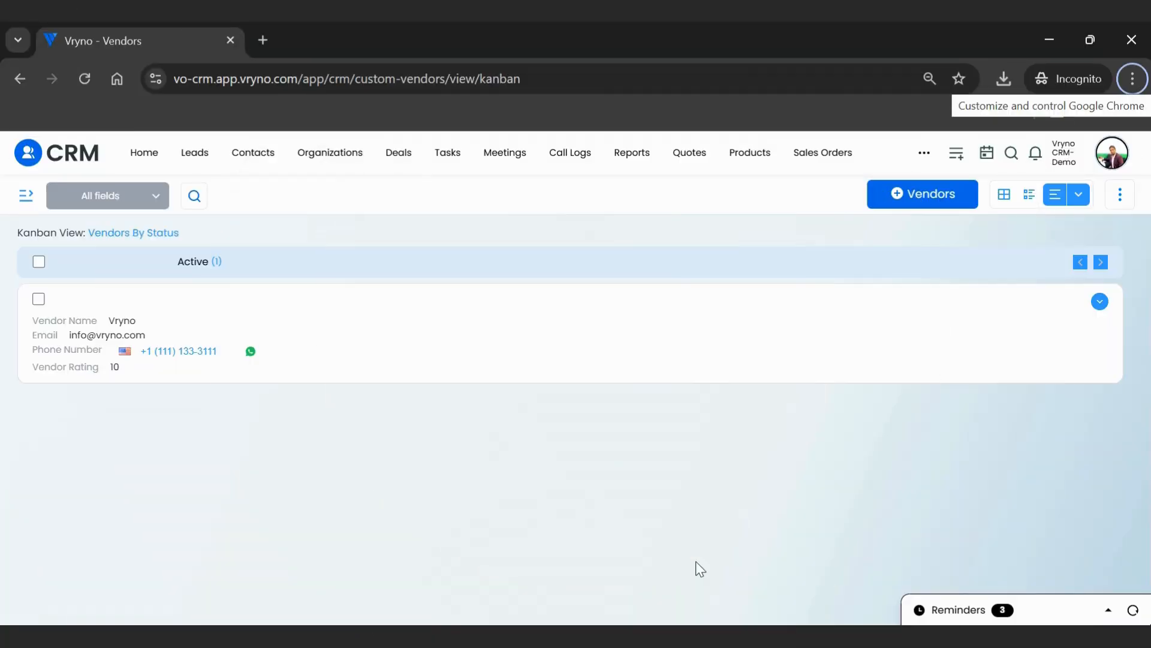
Open the Modules & Fields settings and search the module list for "ve".
left_click(1119, 151)
left_click(1054, 260)
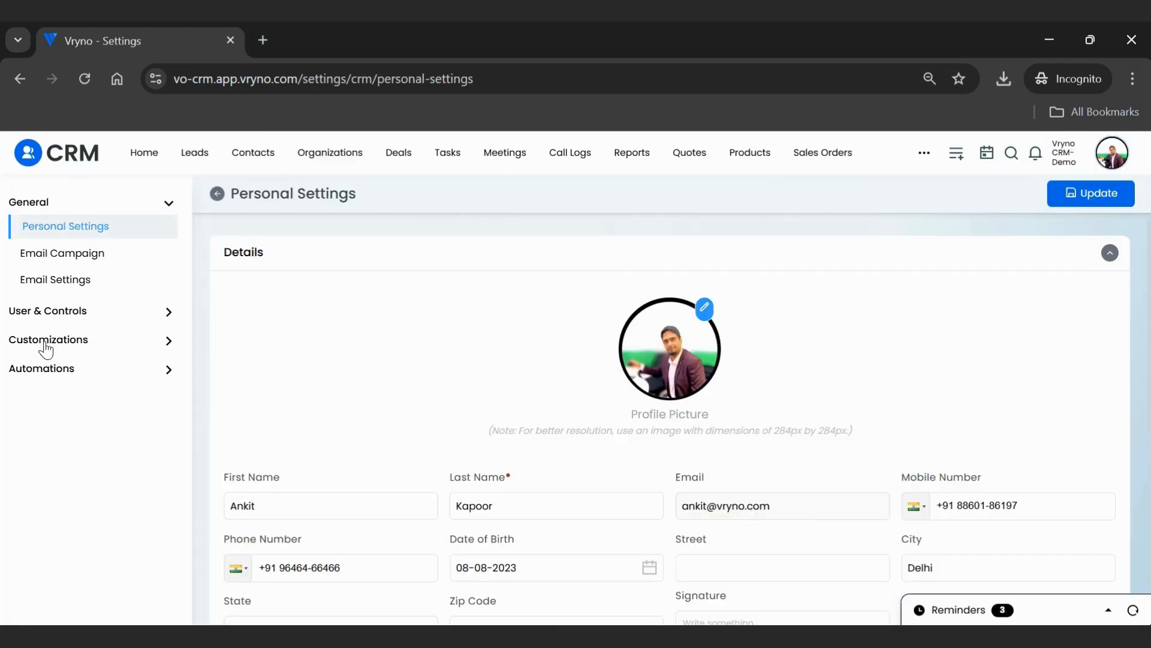
left_click(46, 342)
left_click(60, 389)
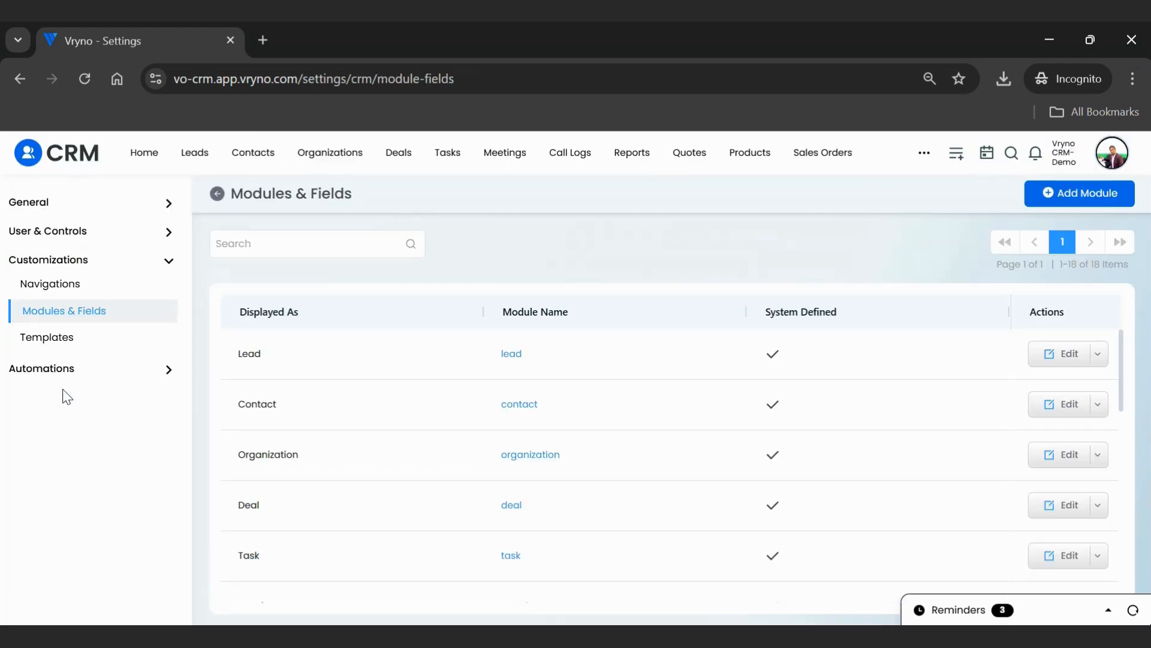
left_click(295, 240)
type("ve")
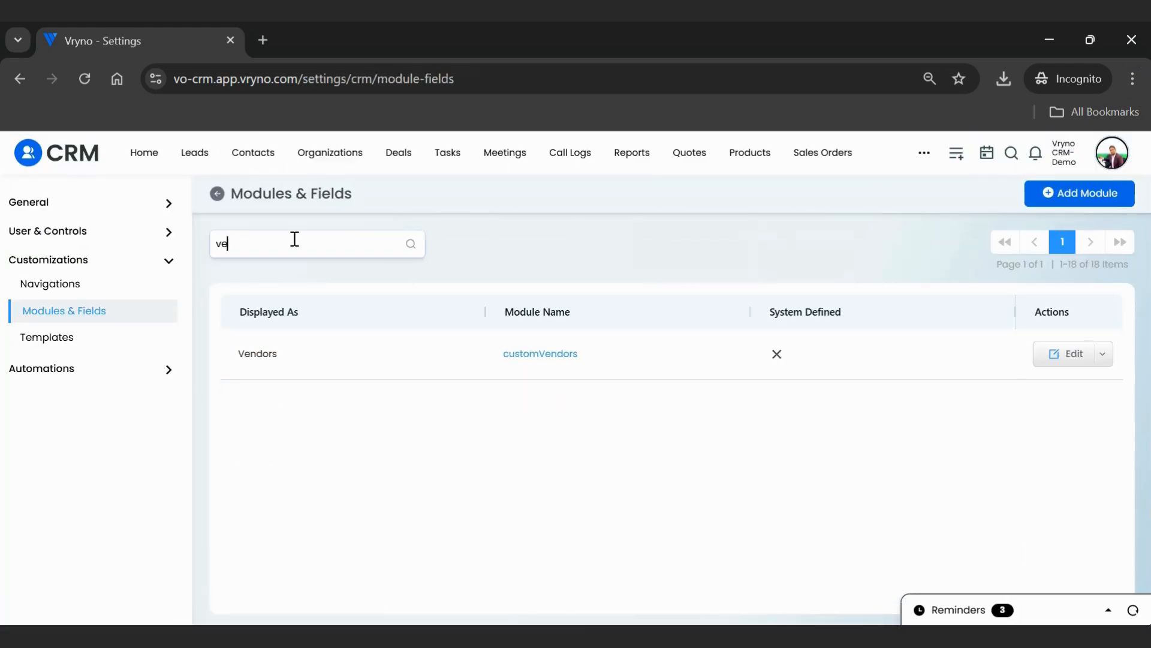
Delete the custom Vendors module and confirm the deletion.
left_click(1103, 353)
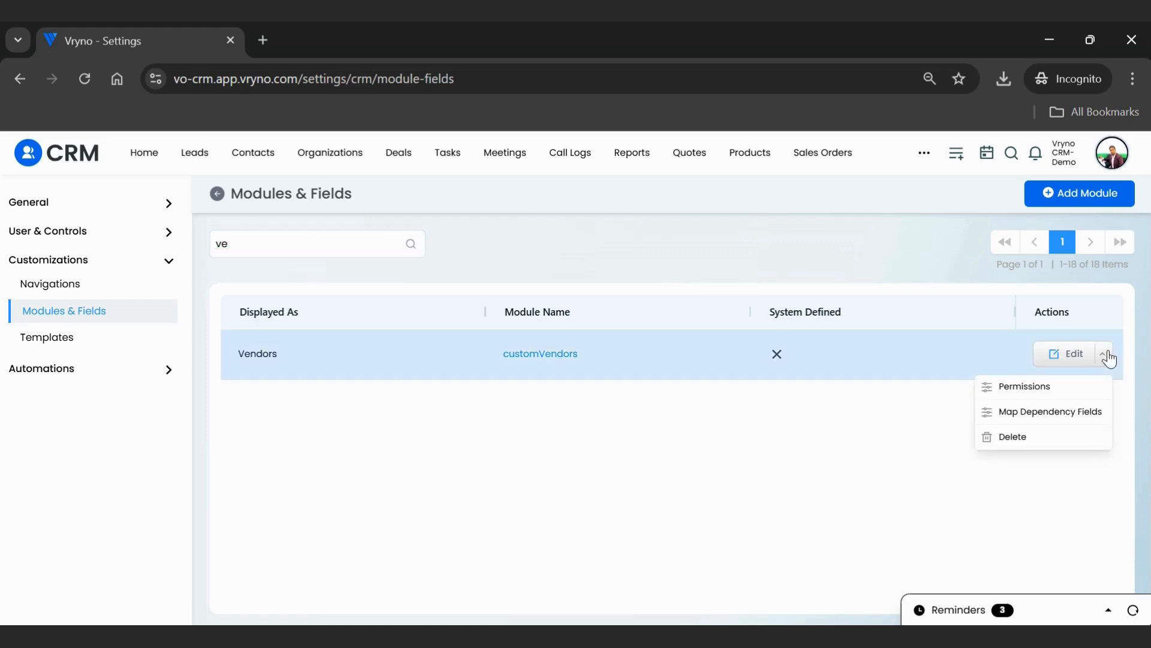
left_click(1012, 443)
left_click(632, 405)
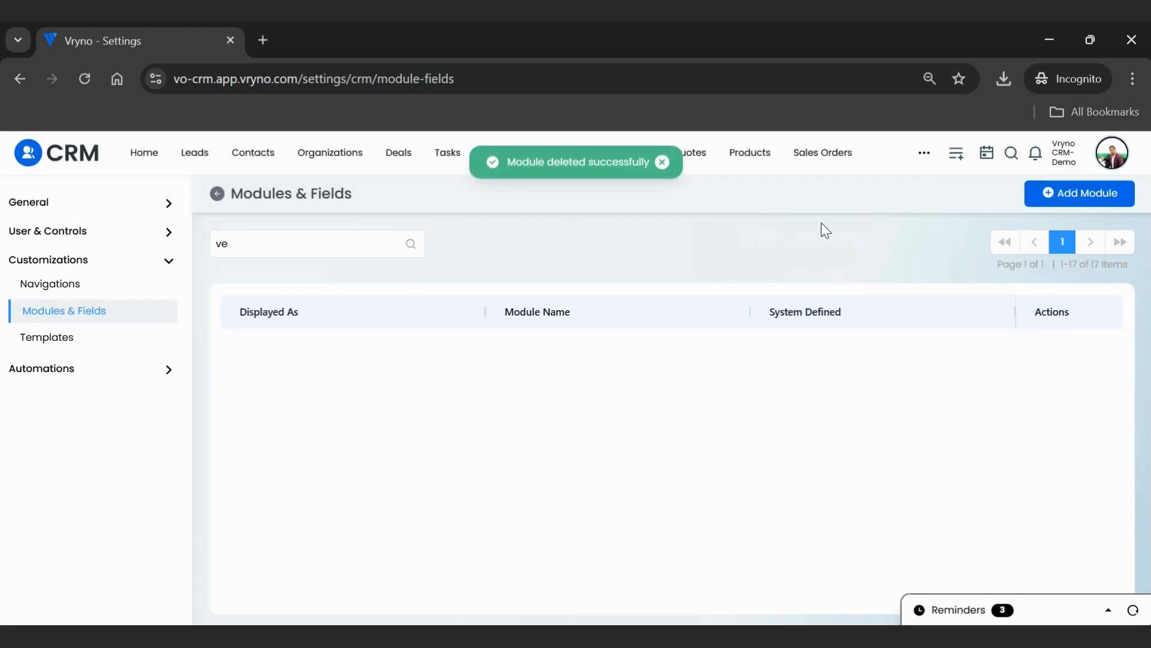
Clear the module search and check which additional modules the main navigation still offers.
left_click(327, 251)
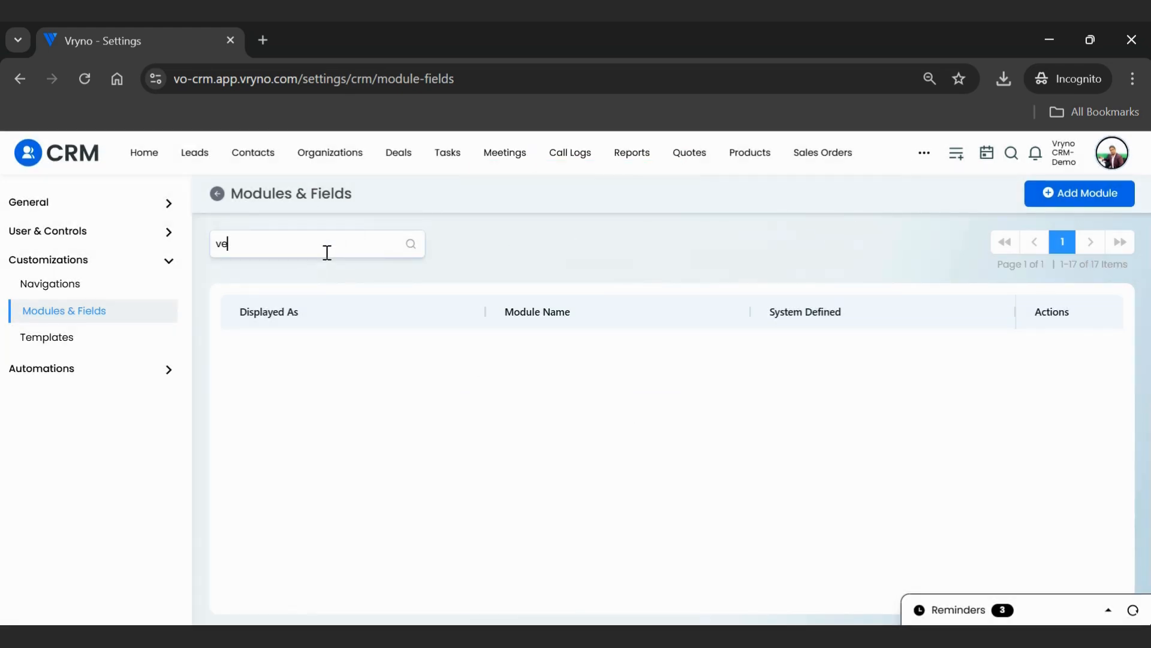
key("BackSpace")
key("BackSpace")
left_click(924, 153)
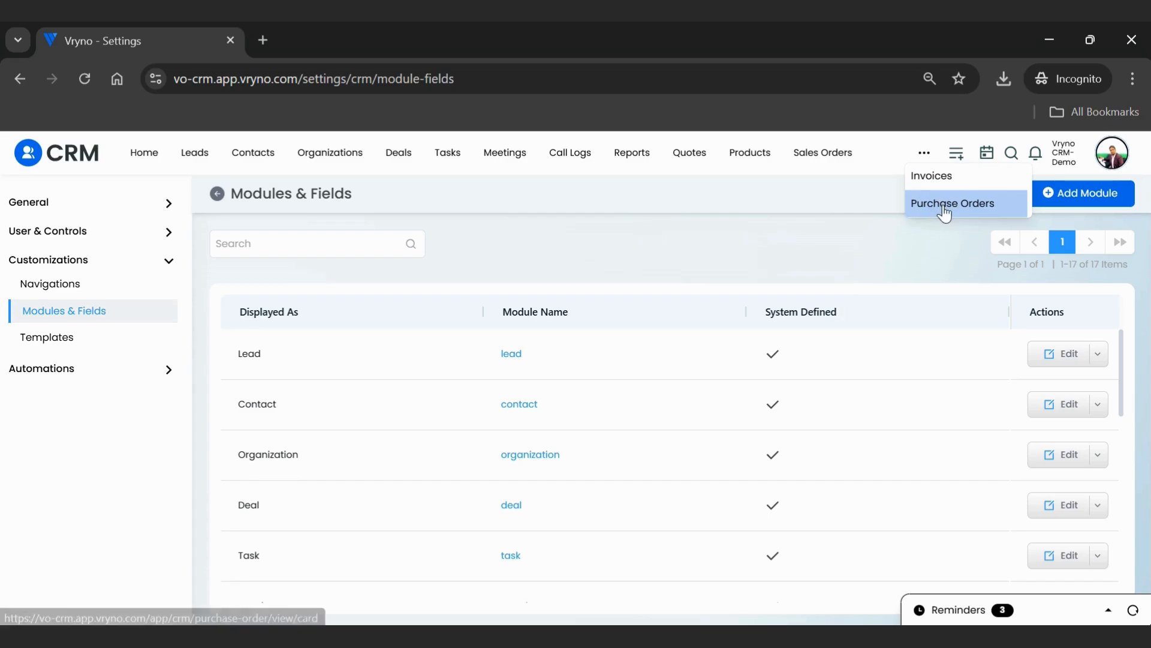